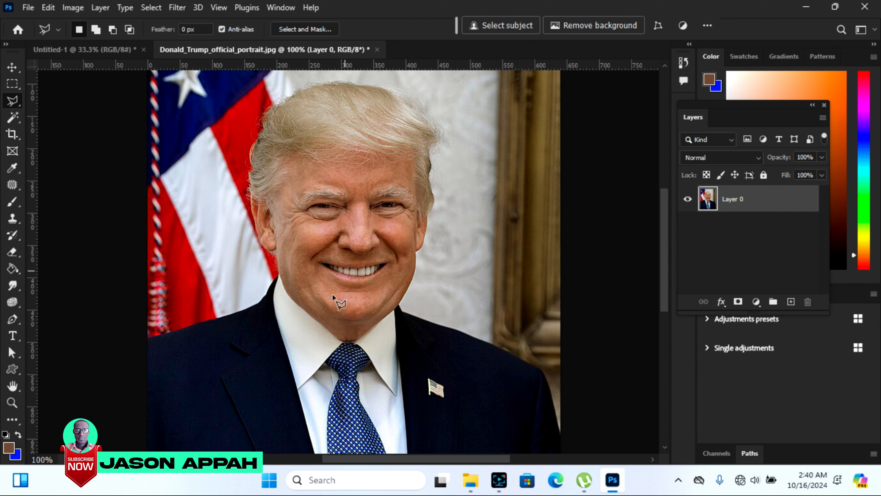
Try a closed Polygonal Lasso selection around the man's head, hair and chin, and undo it
left_click(286, 295)
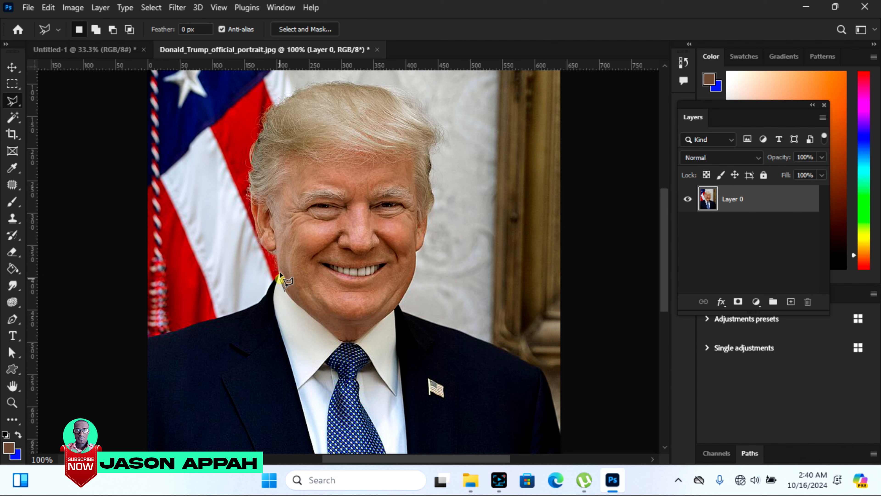
left_click(275, 250)
left_click(263, 239)
left_click(250, 194)
left_click(245, 155)
left_click(260, 112)
left_click(273, 104)
left_click(309, 86)
left_click(336, 85)
left_click(351, 84)
left_click(399, 92)
left_click(419, 109)
left_click(432, 130)
left_click(441, 157)
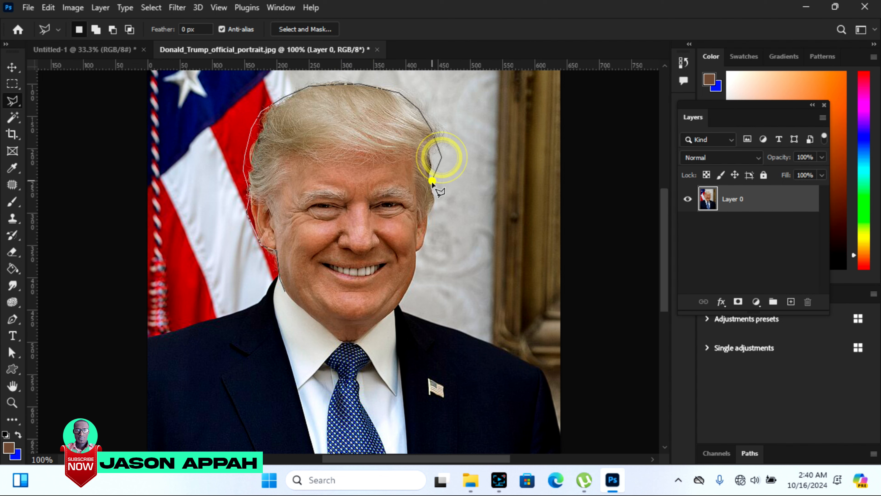
left_click(434, 189)
left_click(432, 219)
left_click(415, 258)
left_click(407, 291)
left_click(371, 329)
left_click(335, 341)
left_click(315, 333)
left_click(302, 307)
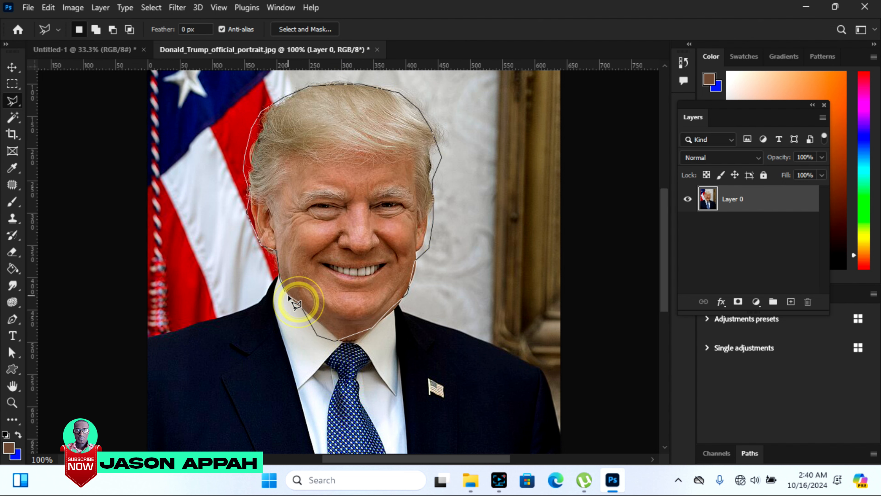
left_click(285, 293)
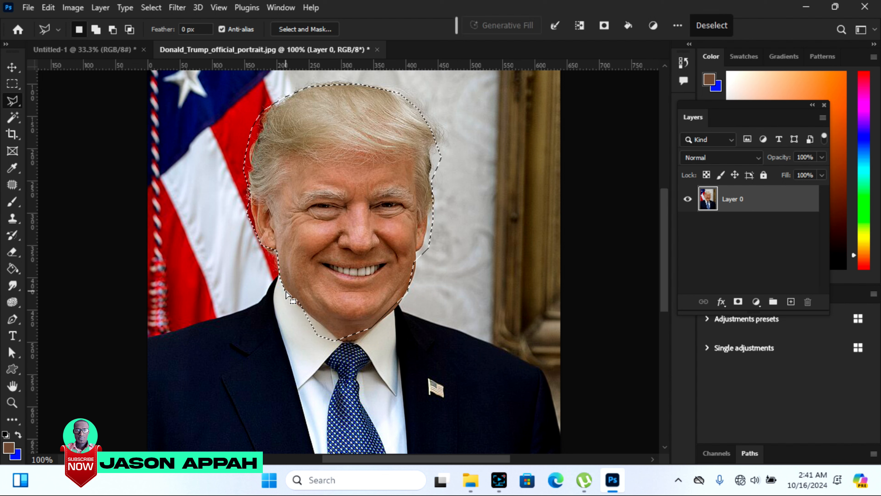
key("ctrl+z")
key("ctrl+z")
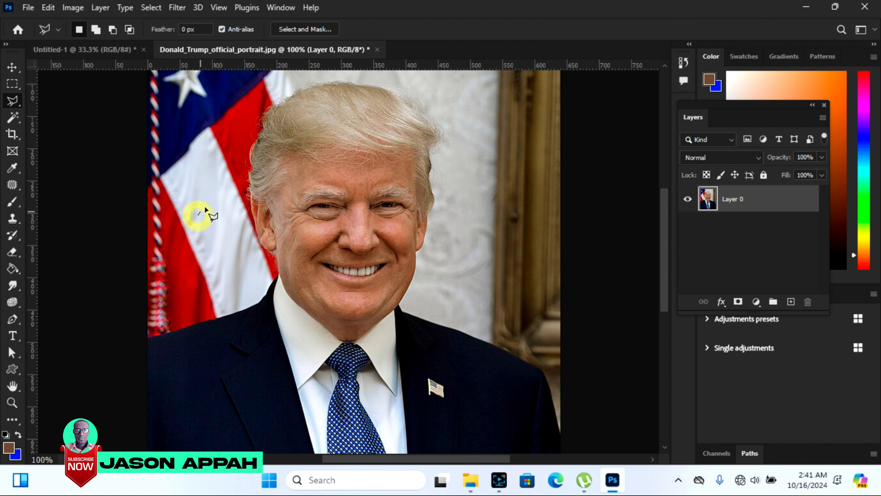
Draw a rectangular Polygonal Lasso selection over the wall and wood frame beside the hair, starting at the head's edge
left_click(411, 117)
left_click(496, 115)
left_click(531, 116)
left_click(530, 250)
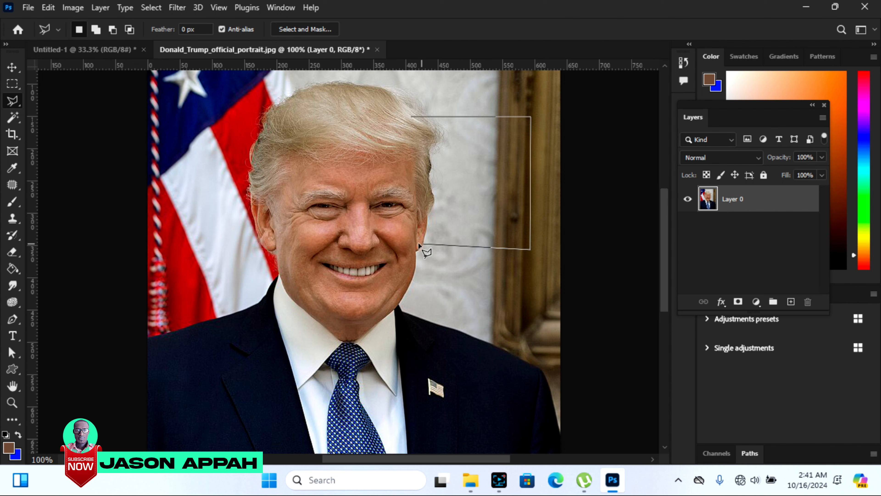
left_click(413, 248)
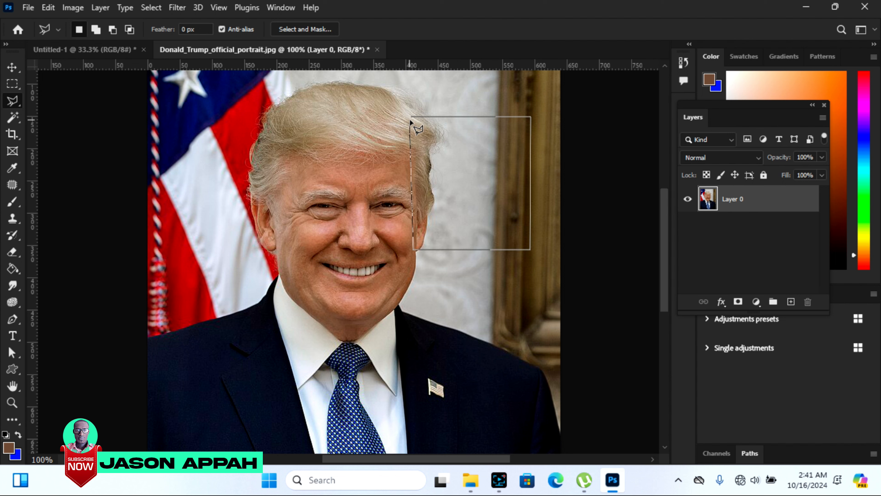
left_click(412, 118)
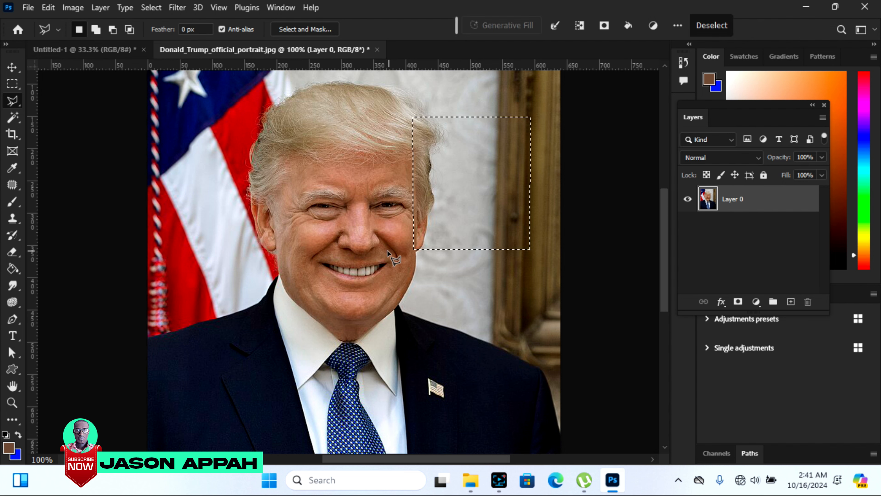
Draw a star-shaped Polygonal Lasso selection across the face and the flag, and clear it
left_click(324, 140)
left_click(293, 174)
left_click(225, 174)
left_click(270, 213)
left_click(240, 276)
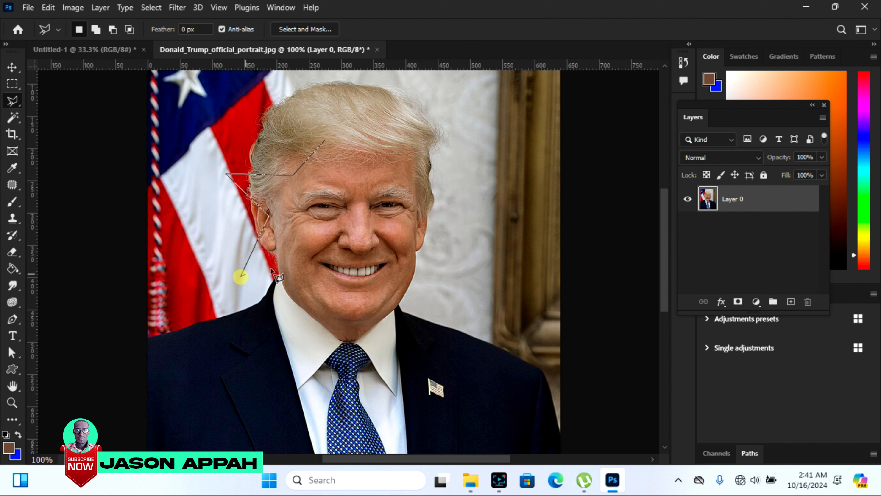
left_click(309, 242)
left_click(349, 279)
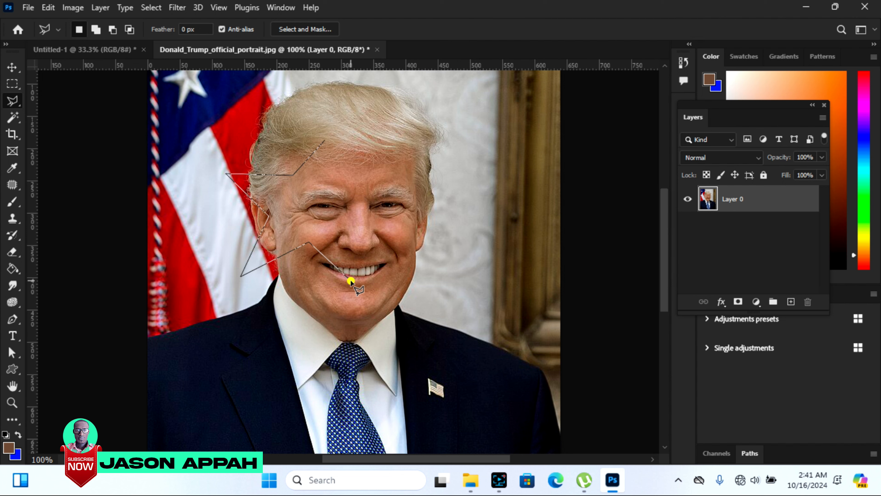
left_click(335, 217)
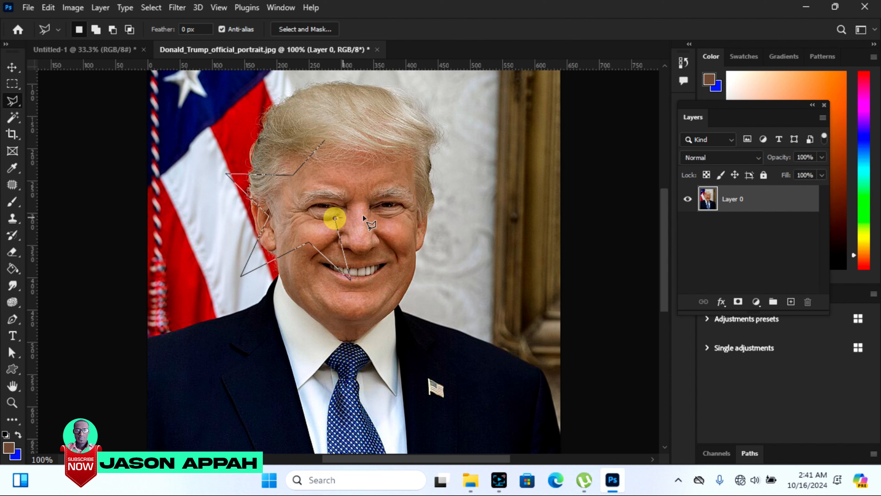
left_click(393, 214)
left_click(332, 183)
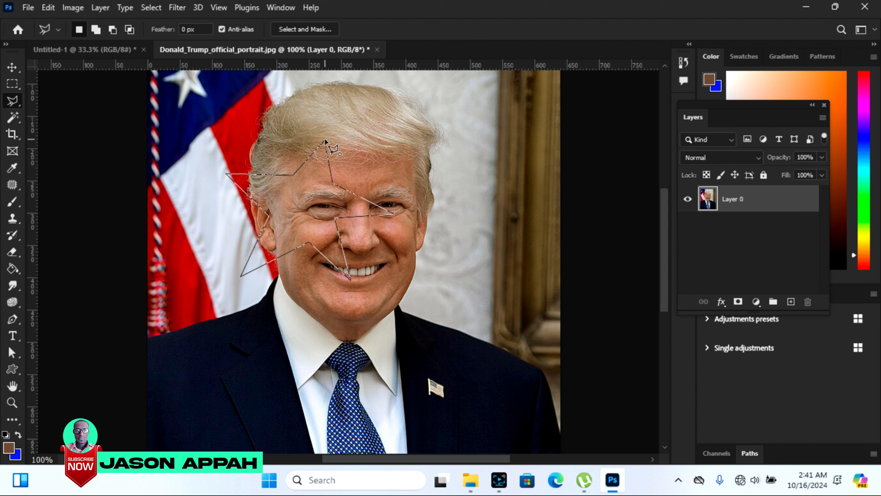
left_click(325, 142)
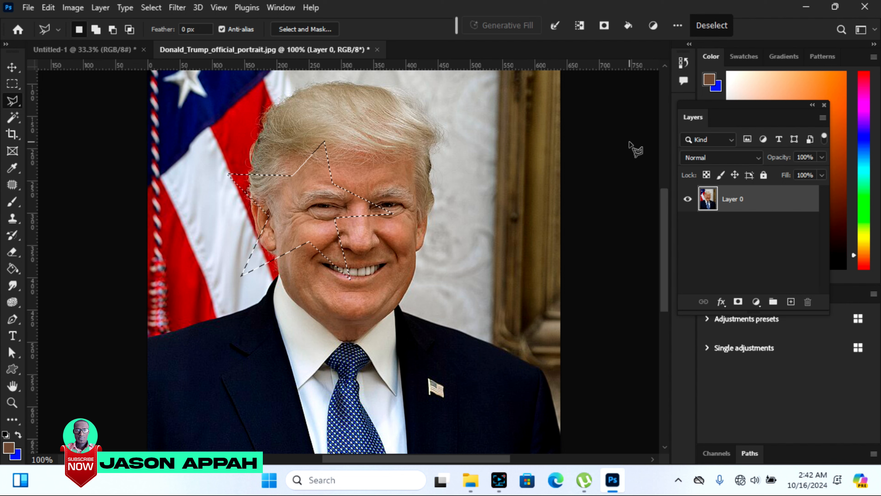
left_click(320, 186)
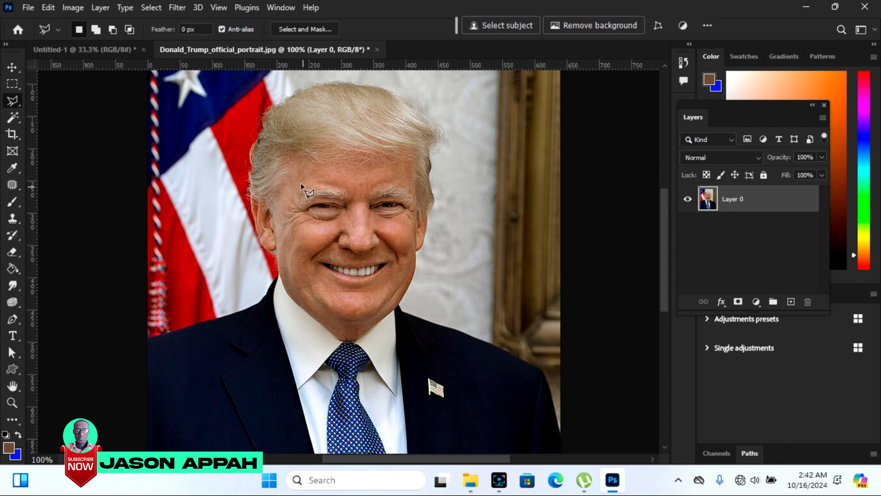
Draw a roughly square Polygonal Lasso selection around the face, from the hairline down to just below the mouth
left_click(283, 149)
left_click(430, 150)
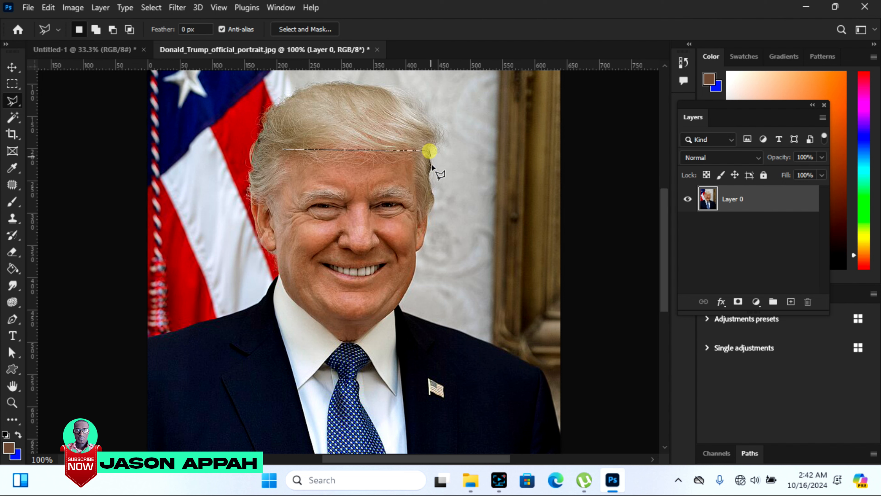
left_click(429, 296)
left_click(289, 296)
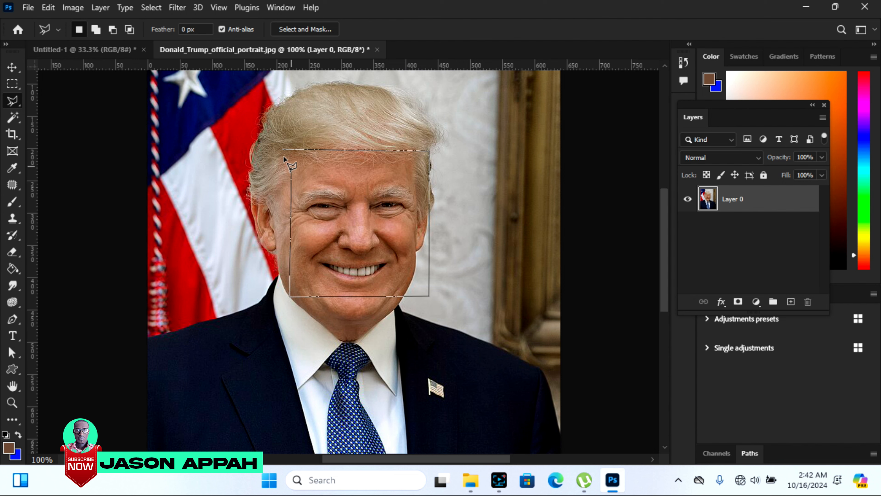
left_click(282, 150)
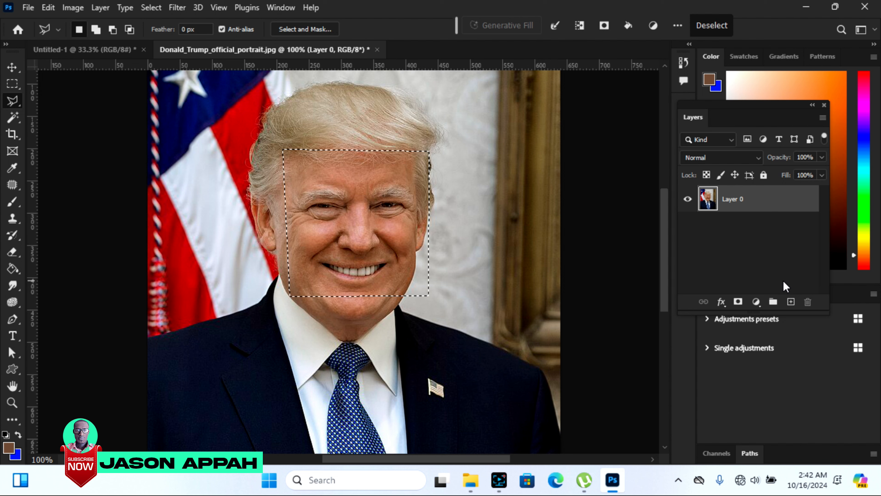
Add a new layer and fill the square selection with the brown foreground color using the Paint Bucket
left_click(791, 301)
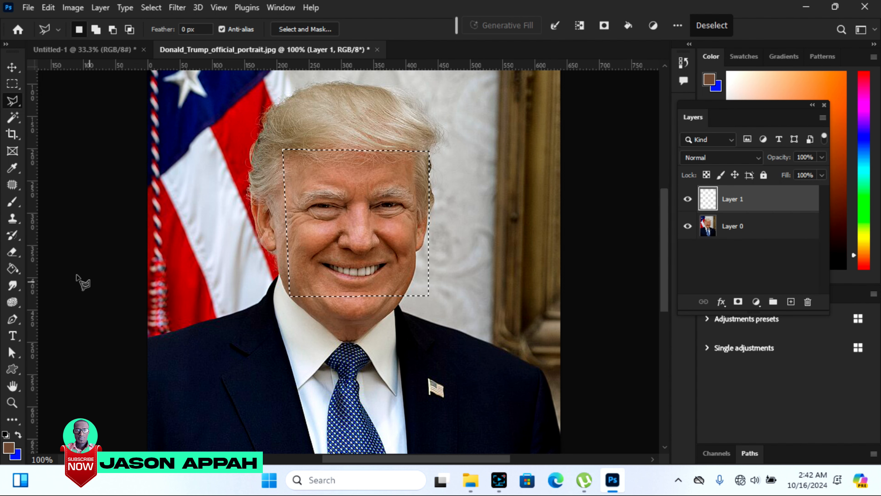
left_click(12, 269)
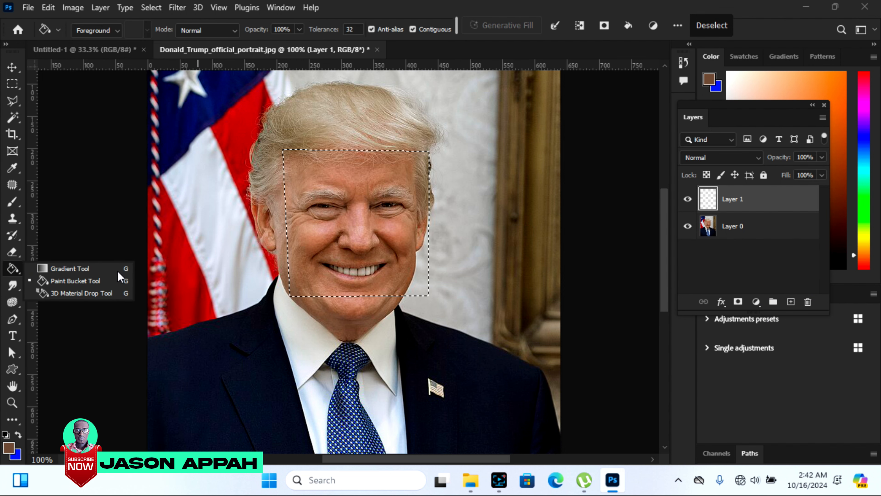
left_click(78, 280)
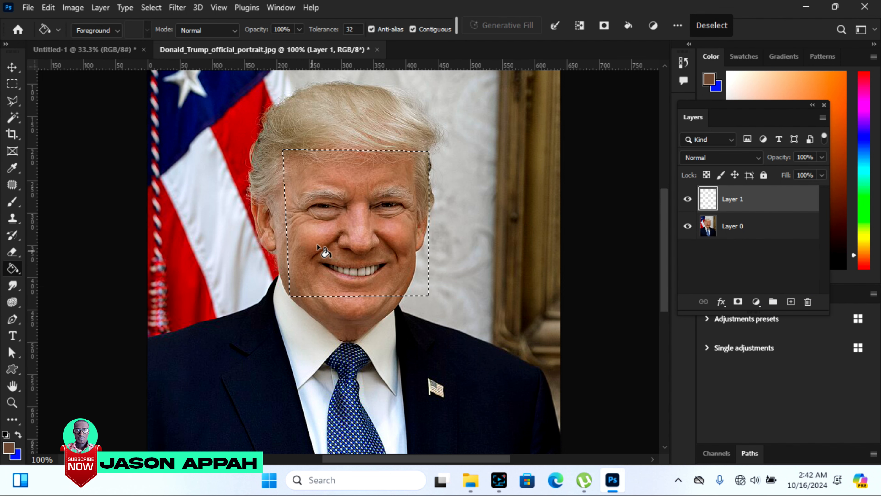
left_click(349, 208)
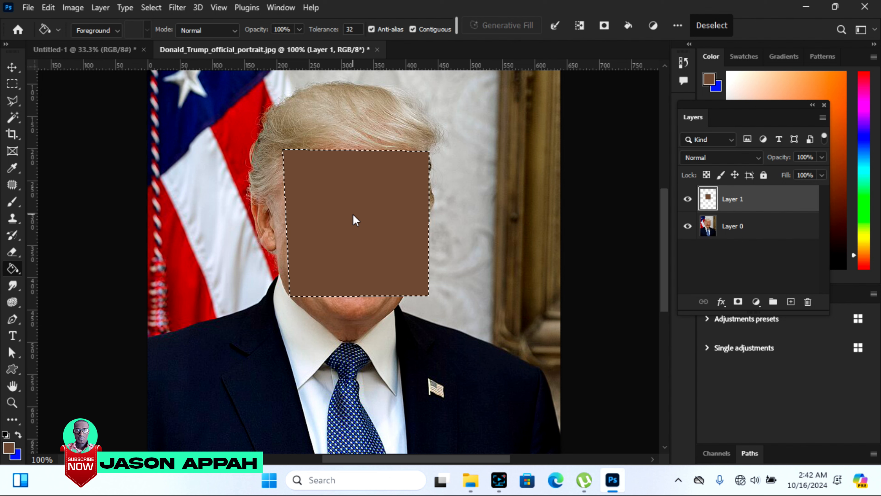
Set the foreground color to orange #fc7e1b and refill the square selection with it
left_click(9, 447)
left_click(688, 158)
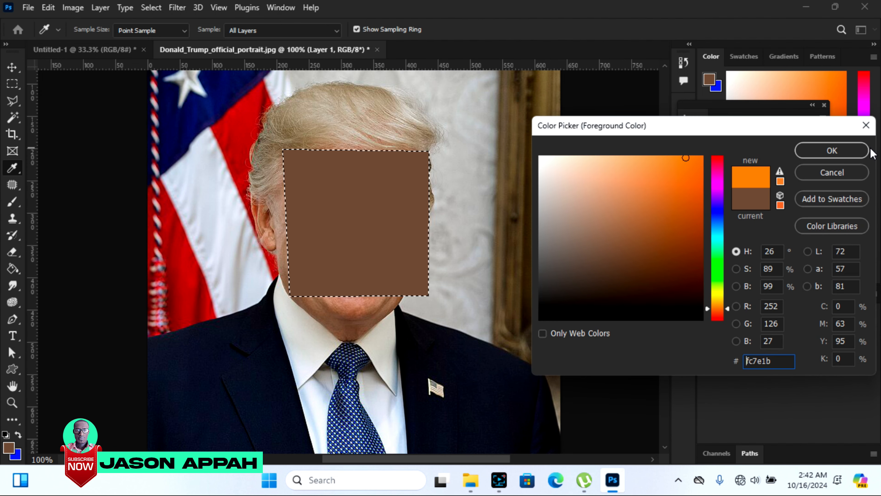
left_click(842, 150)
left_click(331, 171)
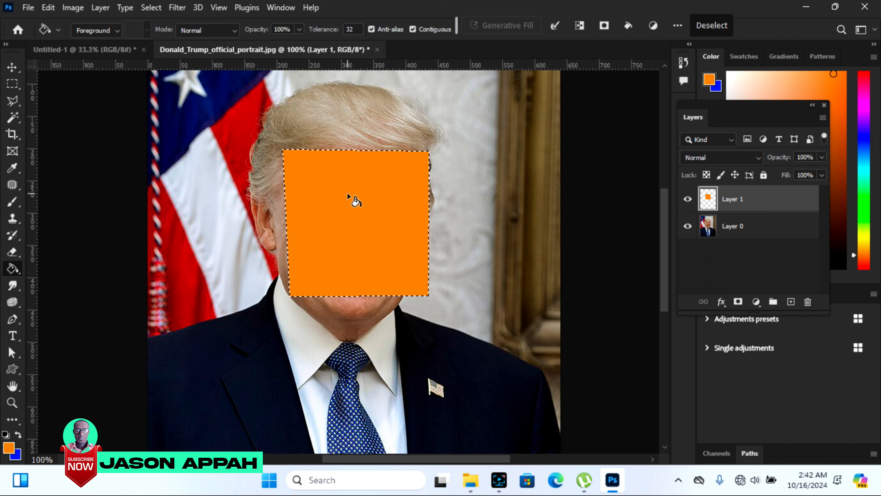
Deselect the orange square and move it to the right and slightly down, away from the face
key("ctrl+d")
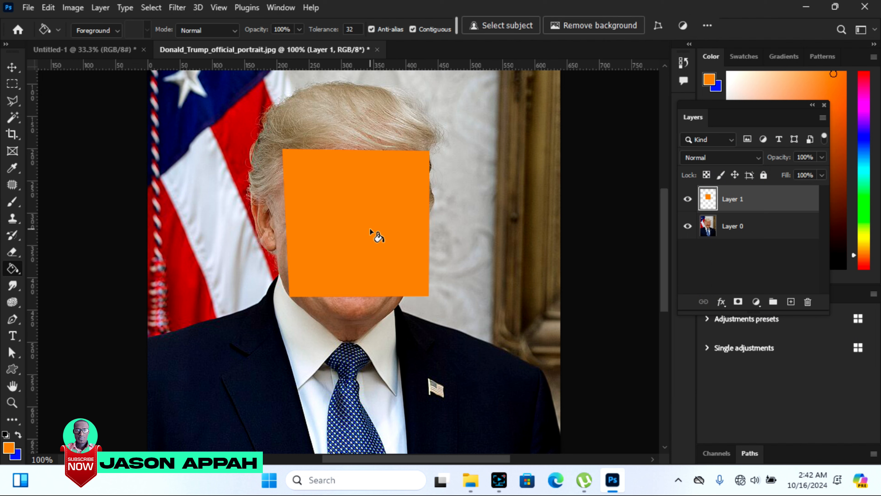
left_click(11, 67)
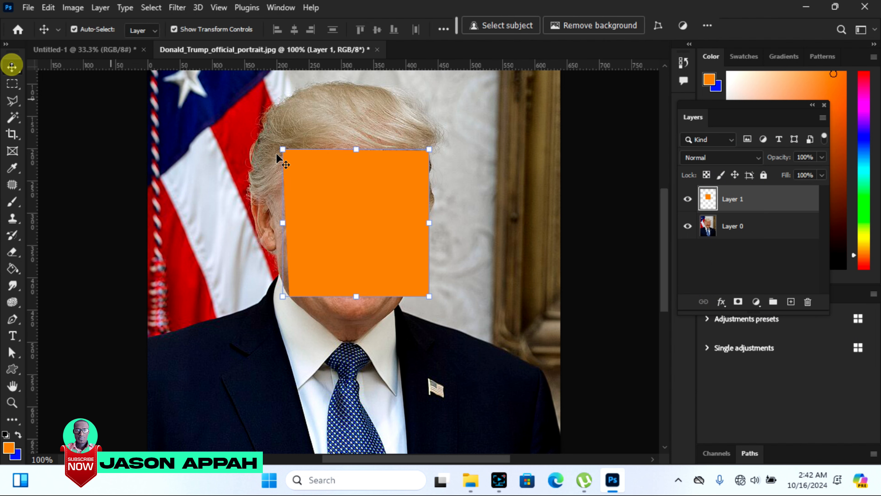
left_click_drag(381, 233, 467, 257)
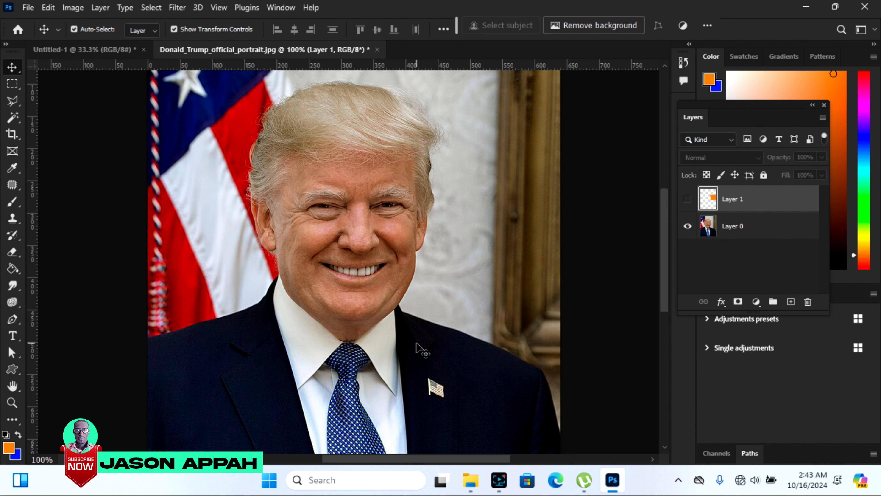
Outline the mouth with a closed Polygonal Lasso selection that follows the edges of the lips
left_click(13, 100)
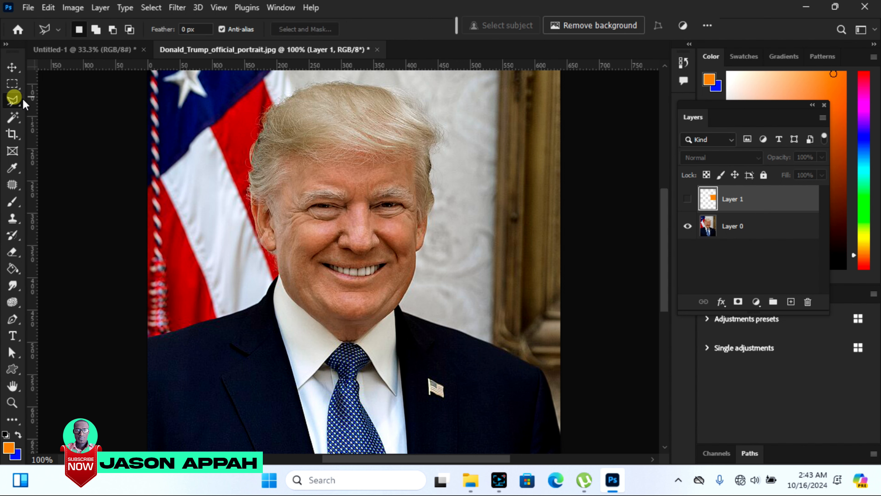
left_click(240, 187)
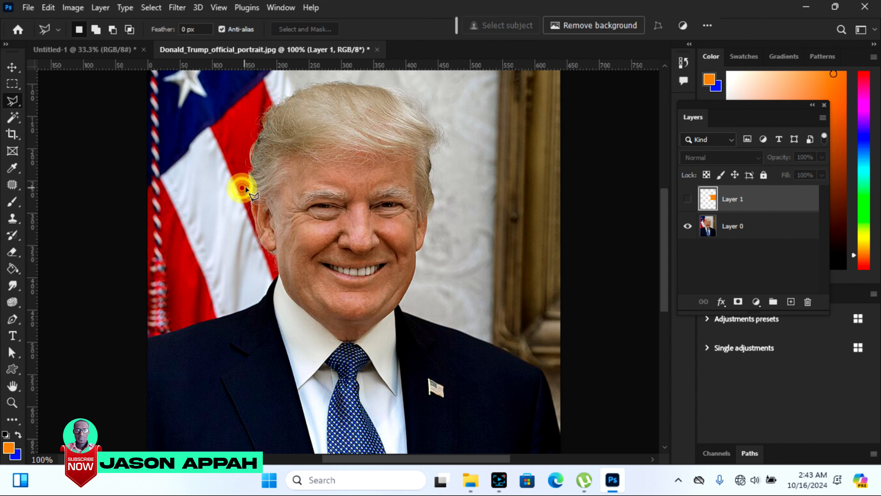
left_click(318, 261)
left_click(385, 256)
left_click(392, 261)
left_click(382, 268)
left_click(374, 283)
left_click(343, 288)
left_click(334, 281)
left_click(319, 269)
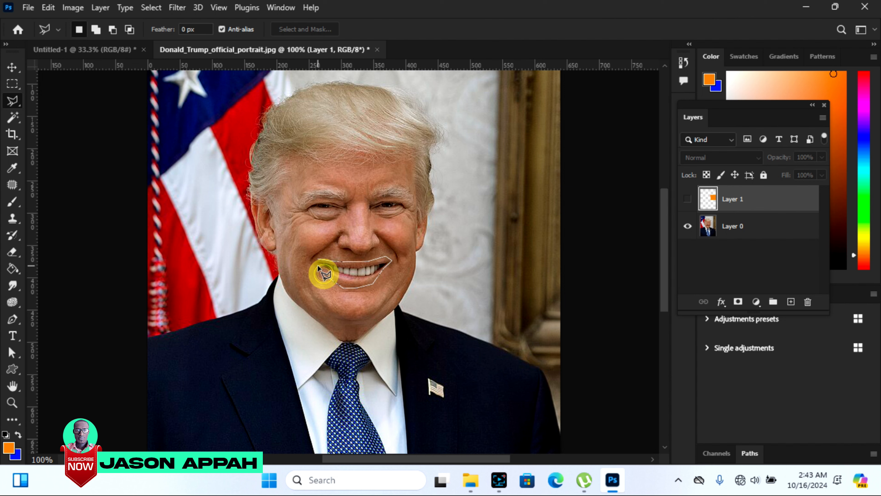
left_click(318, 260)
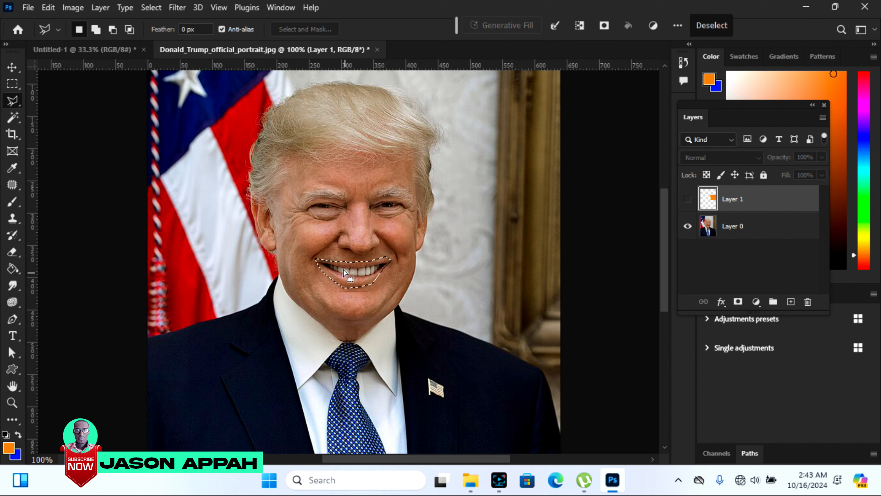
Save the mouth selection as a new channel named "mouth" and deselect it
left_click(151, 7)
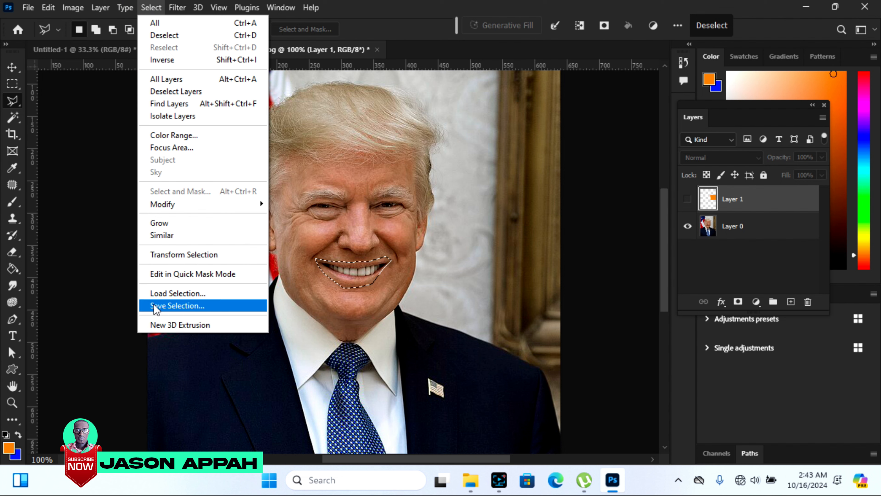
left_click(183, 305)
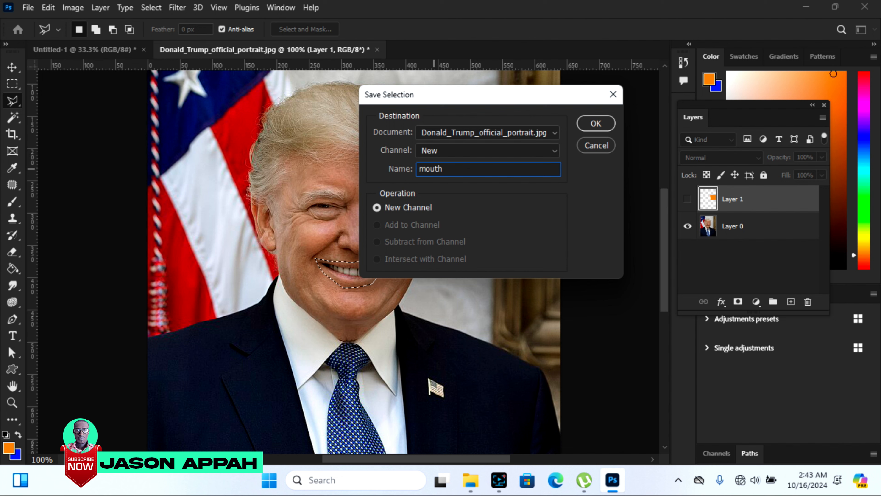
left_click(593, 130)
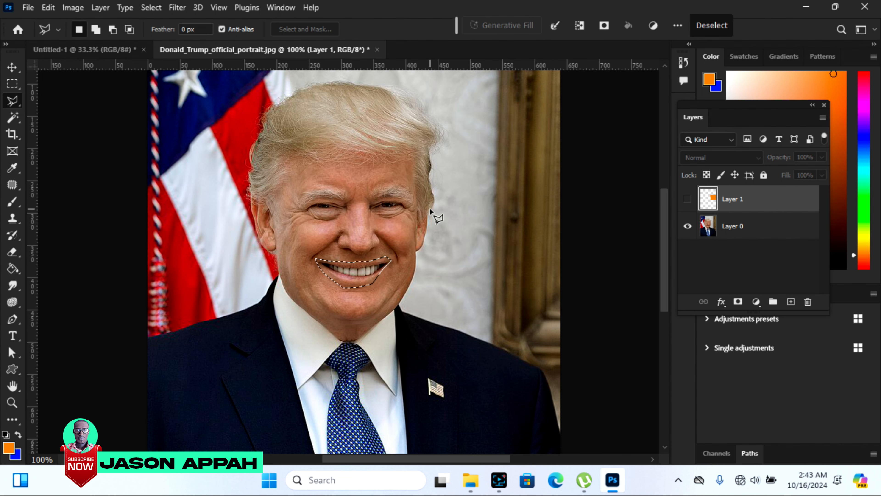
key("ctrl+d")
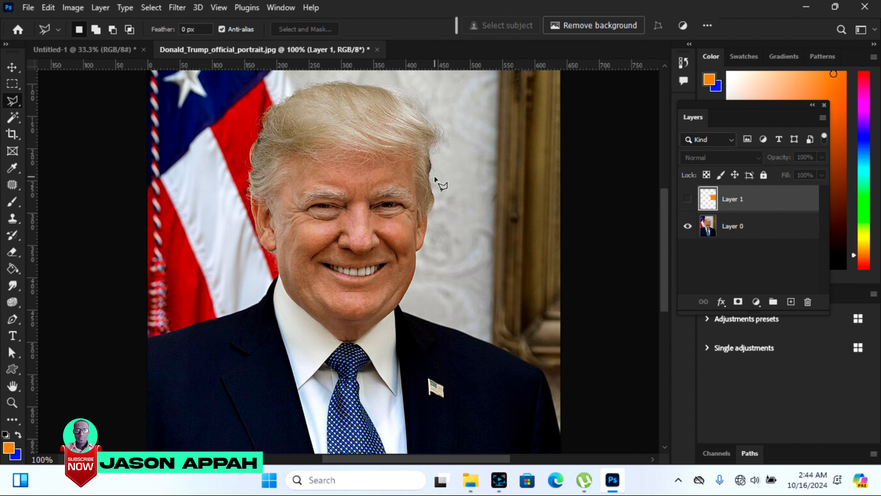
Outline the eye nearer the flag with a closed Polygonal Lasso selection along its upper and lower lids
left_click(301, 207)
left_click(314, 202)
left_click(322, 200)
left_click(335, 200)
left_click(341, 205)
left_click(341, 208)
left_click(331, 211)
left_click(322, 212)
left_click(316, 212)
left_click(302, 208)
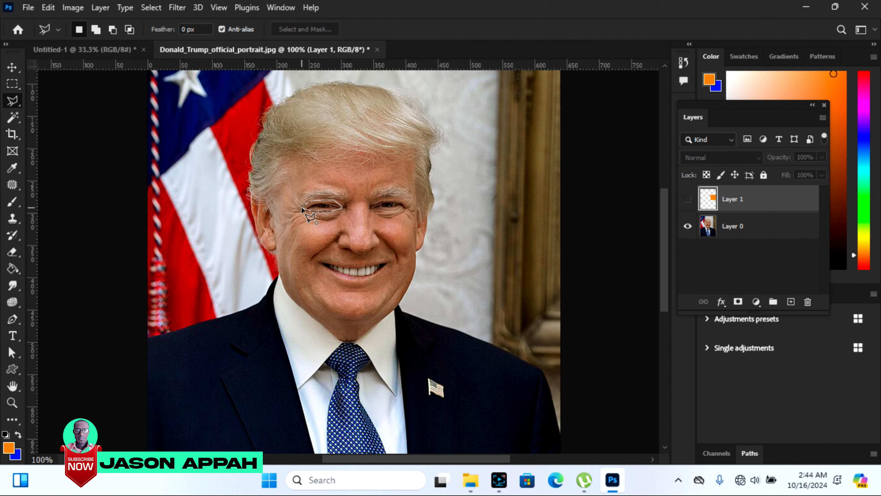
Save the eye selection as a new channel named "eye" and deselect it
left_click(151, 7)
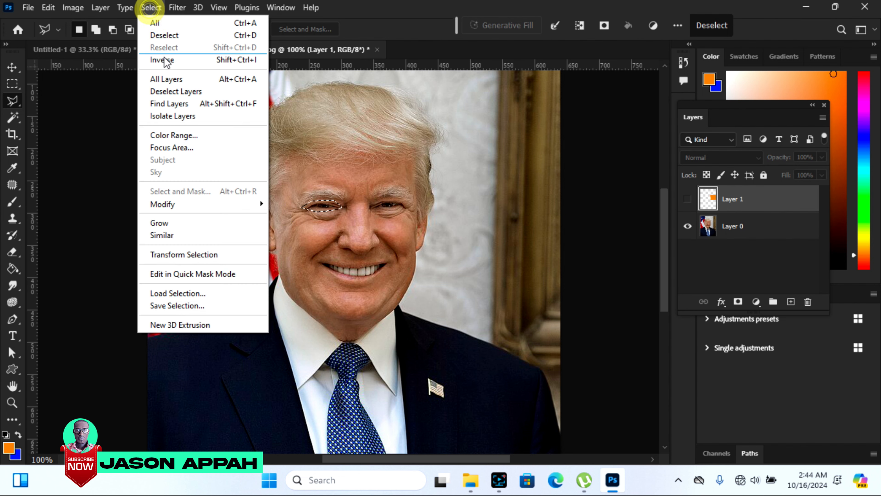
left_click(175, 306)
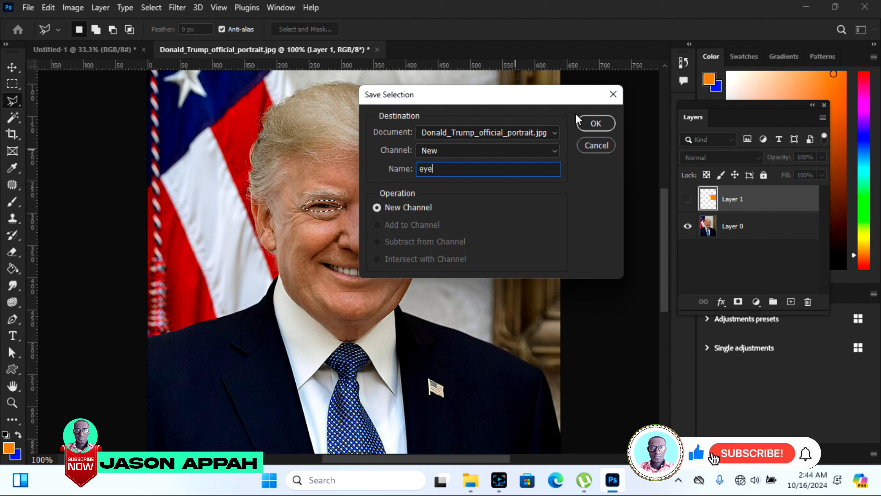
left_click(596, 123)
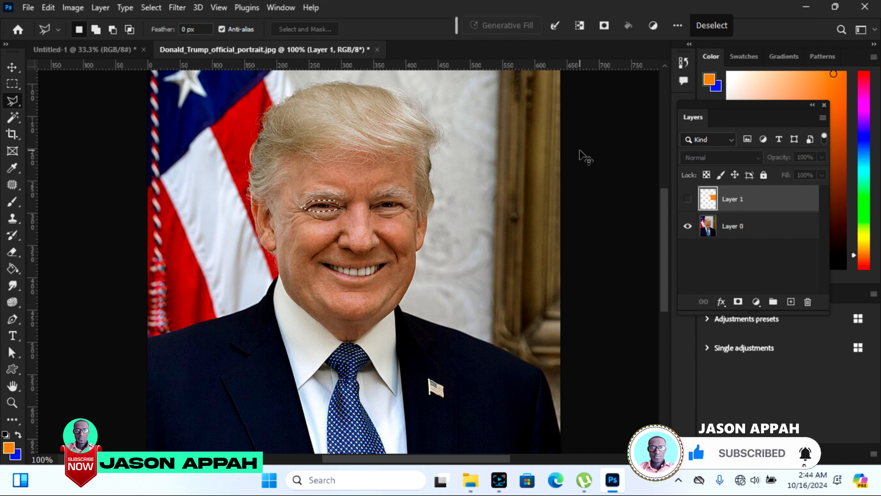
key("ctrl+d")
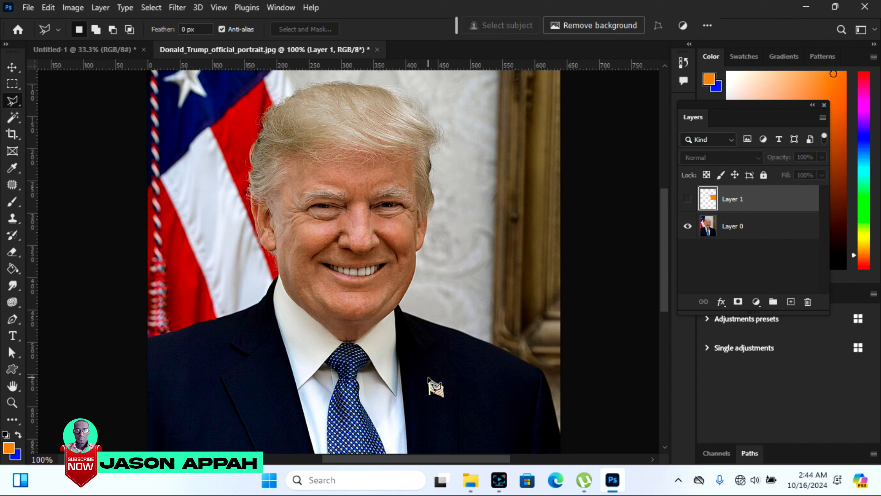
Outline the visible part of the necktie, including its knot, with a closed Polygonal Lasso selection along its edges
left_click(371, 362)
left_click(365, 366)
left_click(358, 369)
left_click(356, 378)
left_click(360, 381)
left_click(358, 389)
left_click(359, 394)
left_click(359, 399)
left_click(382, 444)
left_click(387, 452)
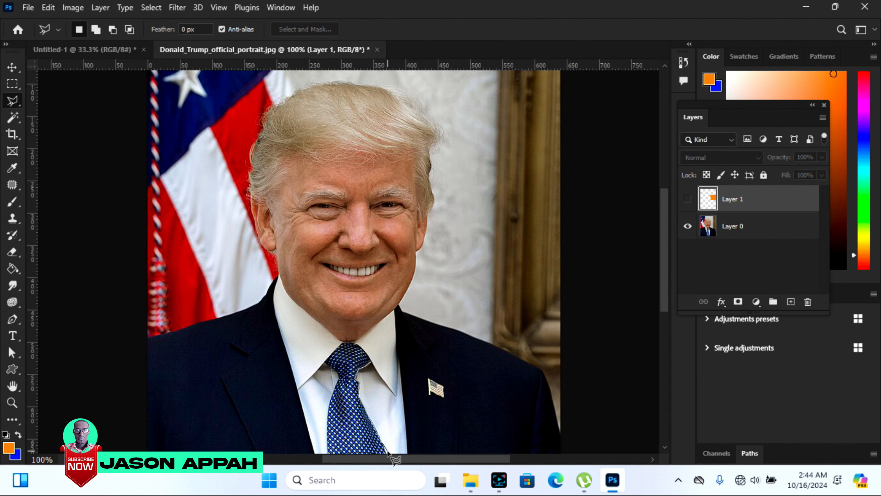
left_click(386, 451)
left_click(328, 448)
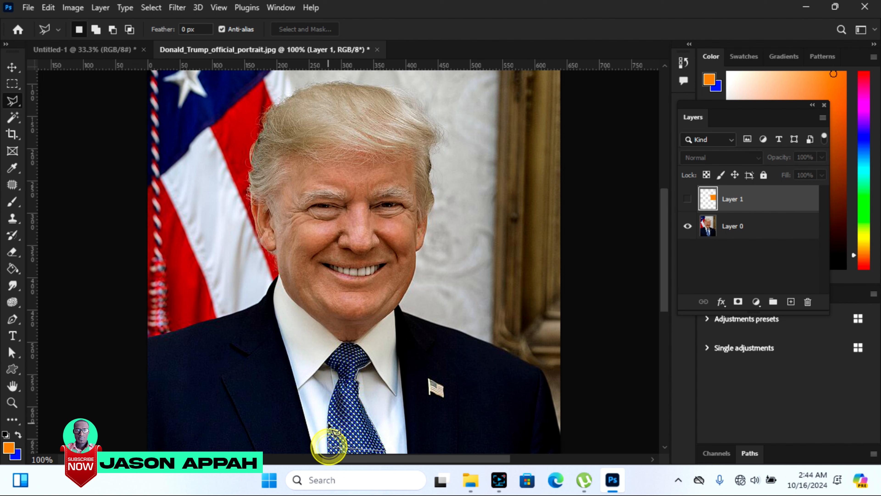
left_click(330, 418)
left_click(331, 400)
left_click(334, 387)
left_click(338, 375)
left_click(335, 371)
left_click(326, 362)
left_click(342, 343)
left_click(351, 342)
left_click(357, 343)
left_click(369, 357)
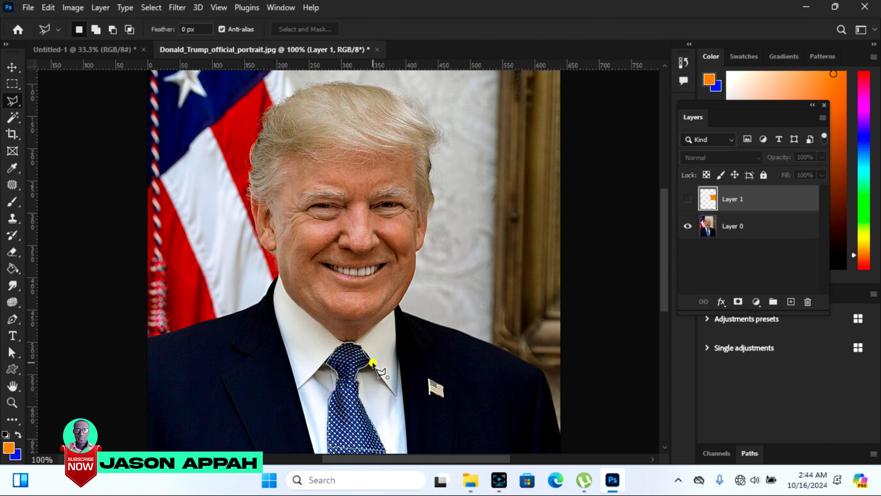
double_click(372, 362)
Save the necktie selection as a new channel named "tie" and deselect it
left_click(151, 8)
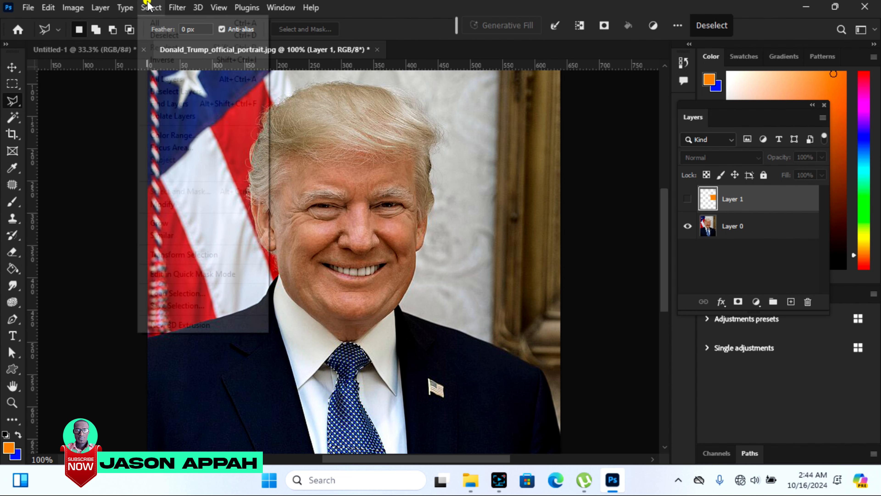
left_click(177, 305)
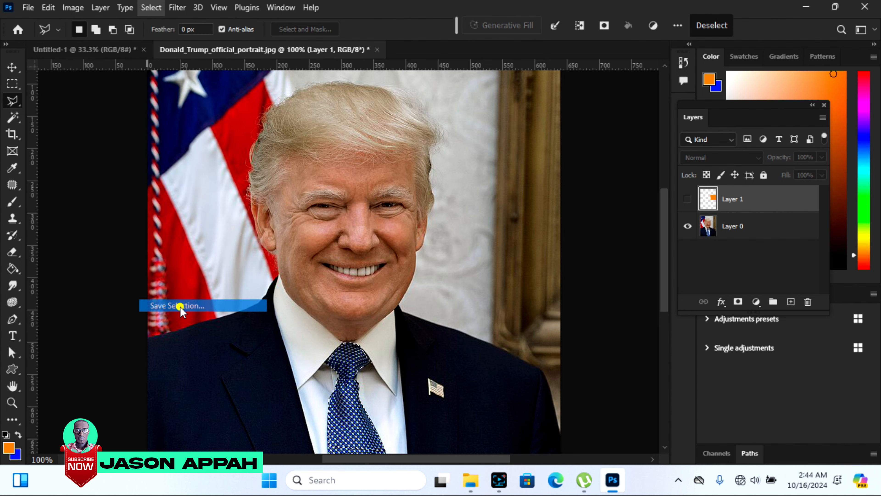
type("tie")
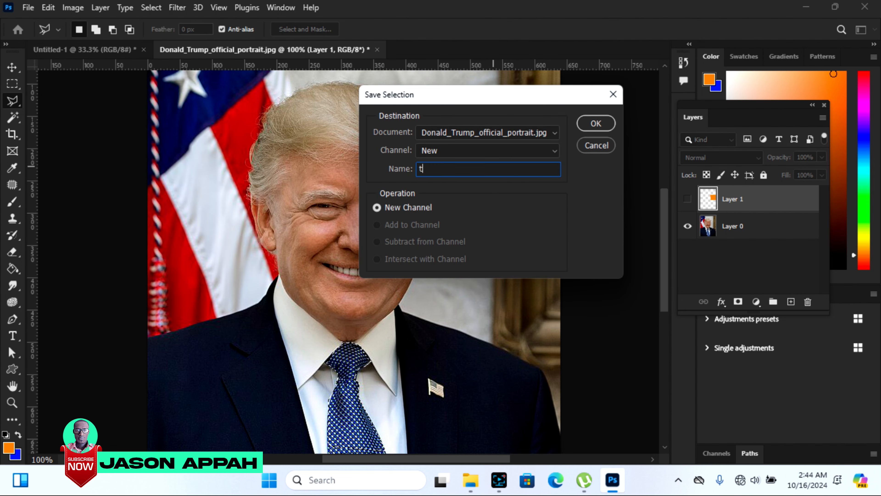
left_click(595, 126)
key("ctrl+d")
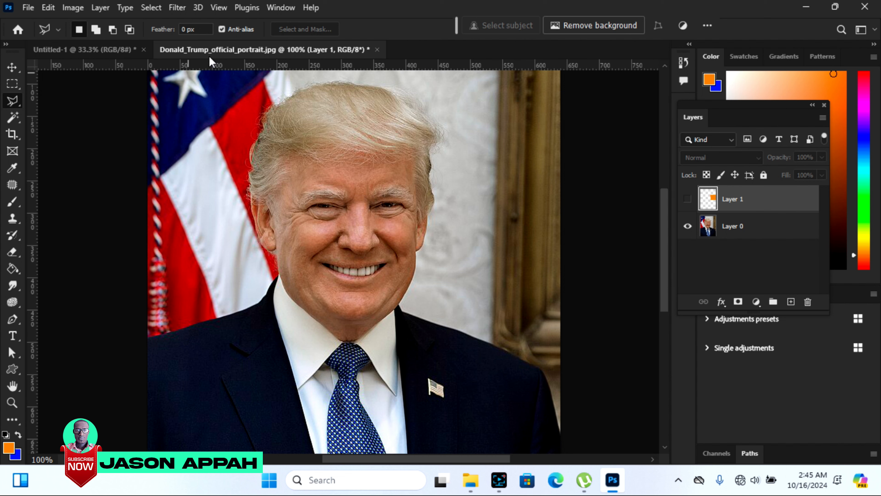
Load the saved "eye" channel as a new selection
left_click(154, 7)
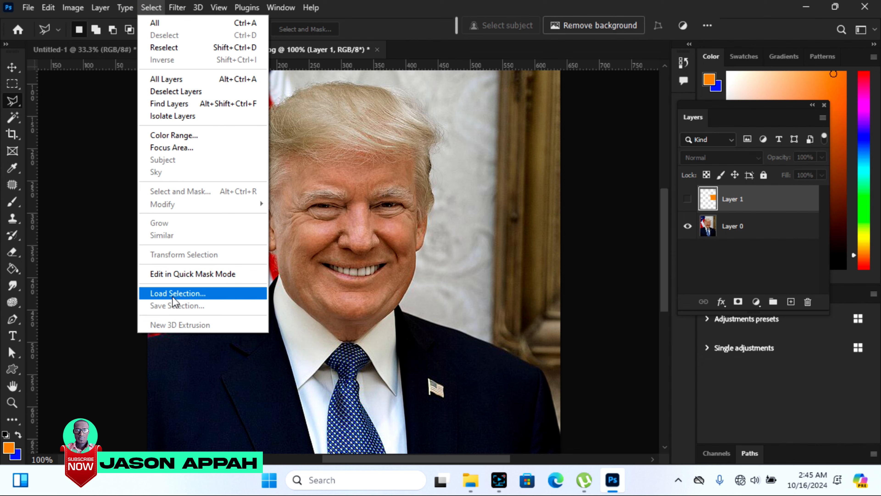
left_click(183, 293)
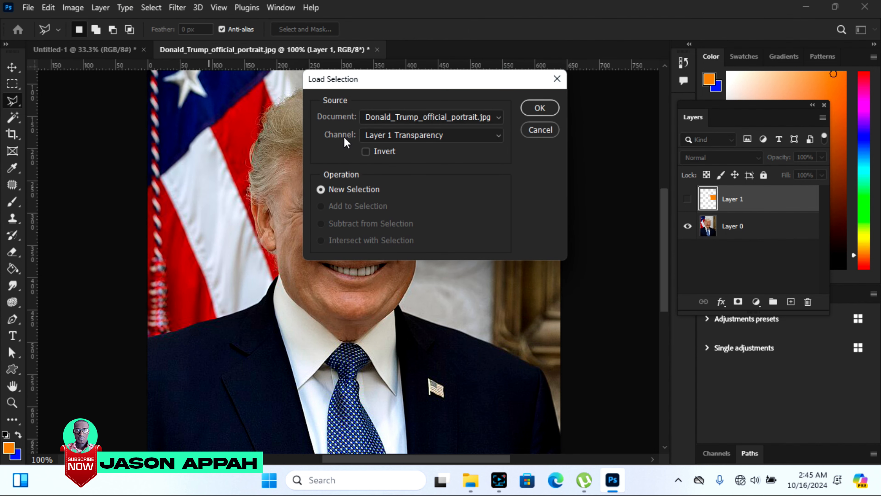
left_click(499, 136)
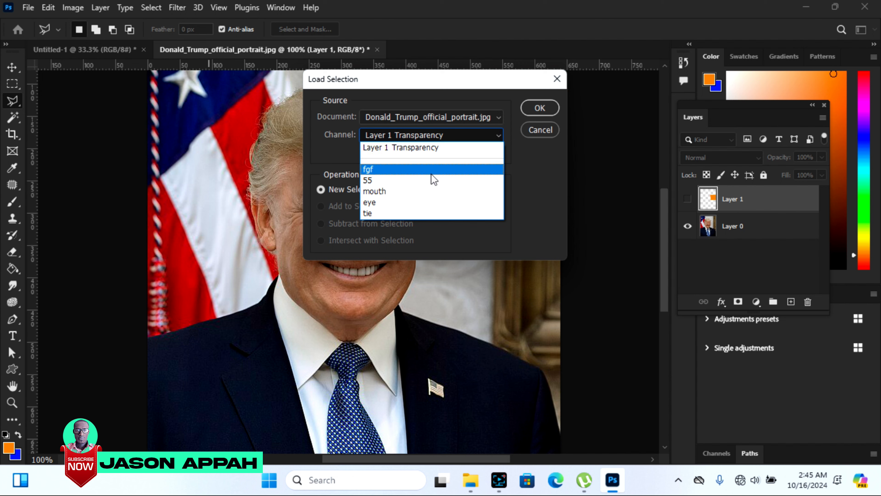
left_click(374, 204)
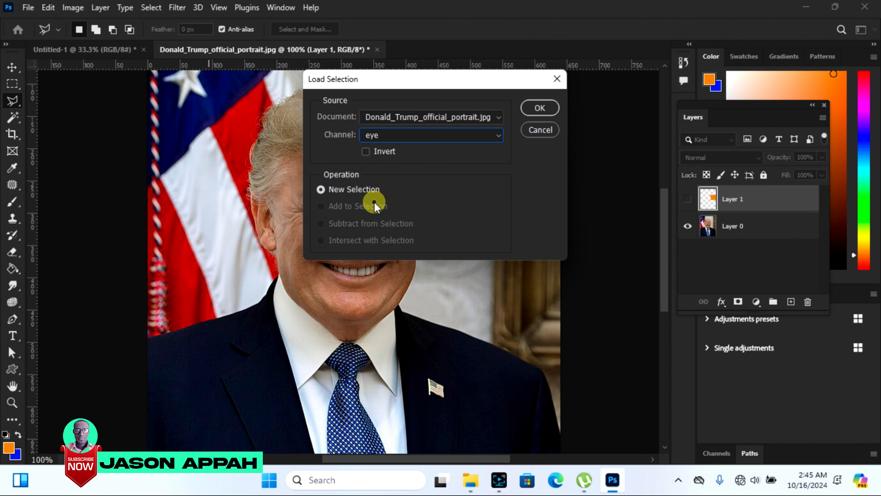
left_click(531, 110)
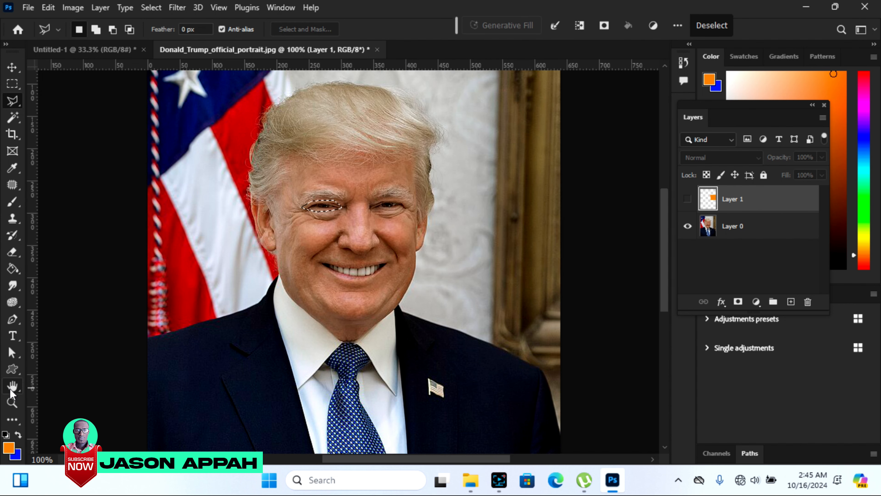
Replace the eye selection by loading the saved "mouth" channel as a new selection
left_click(12, 402)
left_click(79, 29)
left_click(344, 206)
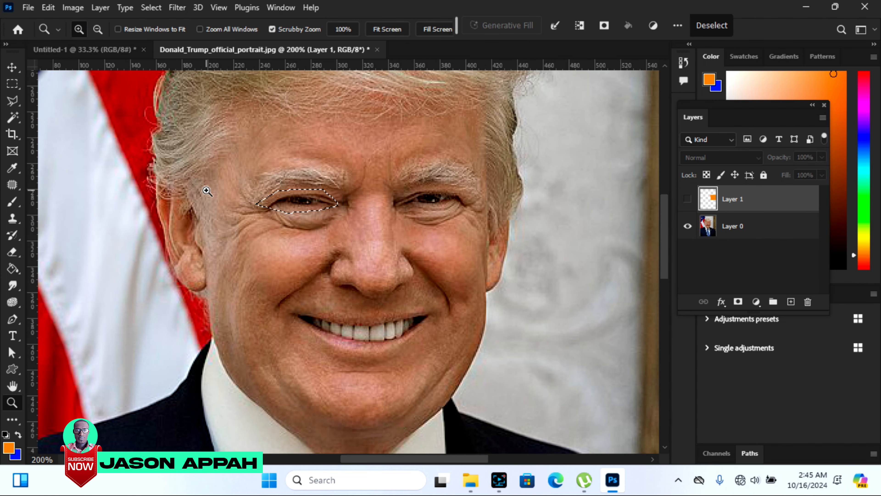
left_click(151, 7)
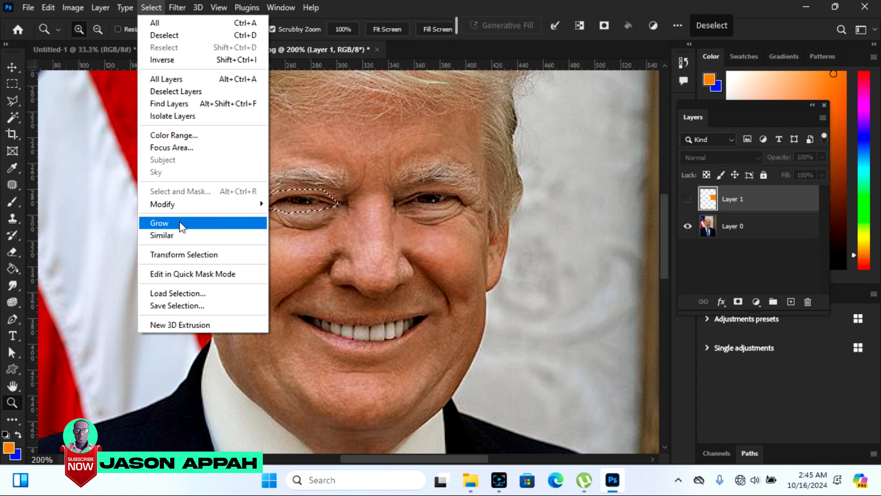
left_click(178, 293)
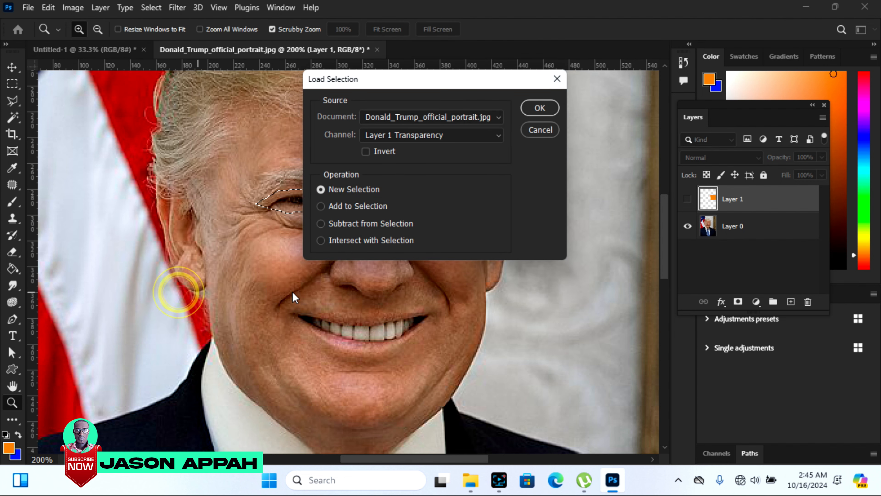
left_click(496, 134)
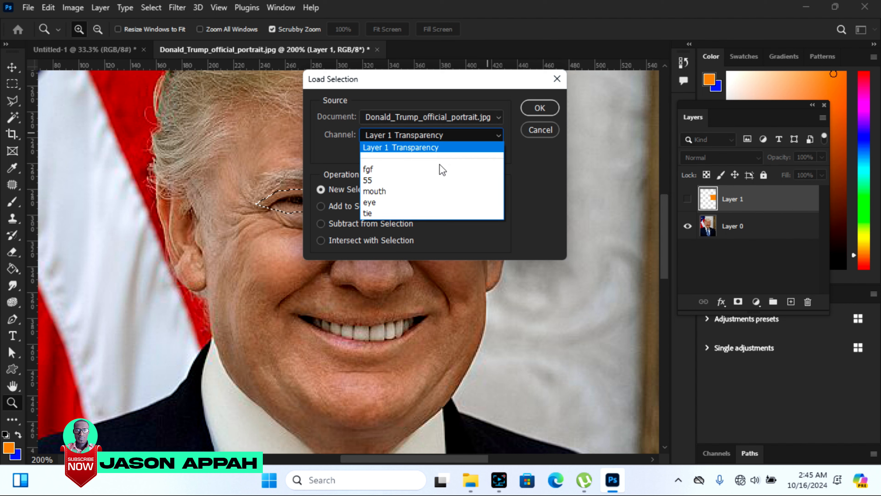
left_click(393, 194)
left_click(544, 108)
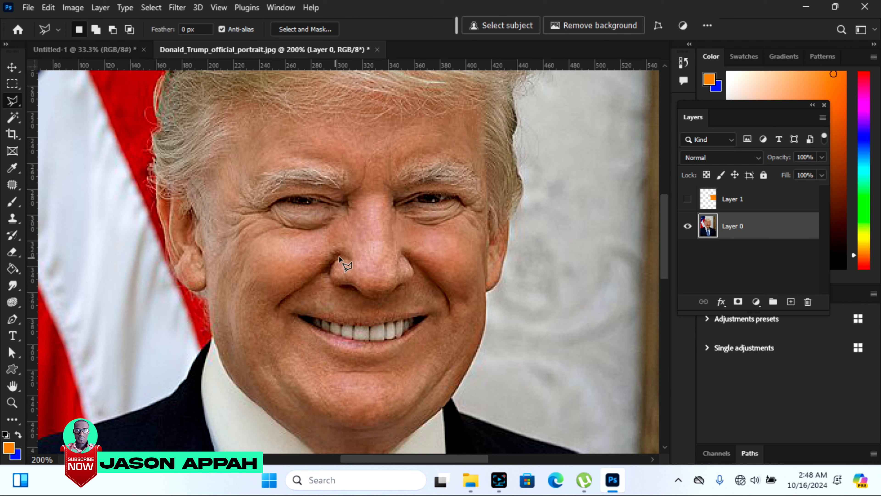
Outline the nose from the bridge down around the nostrils with a closed Polygonal Lasso selection on Layer 0
mouse_move(349, 198)
left_mouse_down()
mouse_move(342, 251)
mouse_move(325, 267)
mouse_move(330, 283)
mouse_move(383, 303)
mouse_move(418, 284)
mouse_move(393, 191)
mouse_move(349, 202)
left_mouse_up()
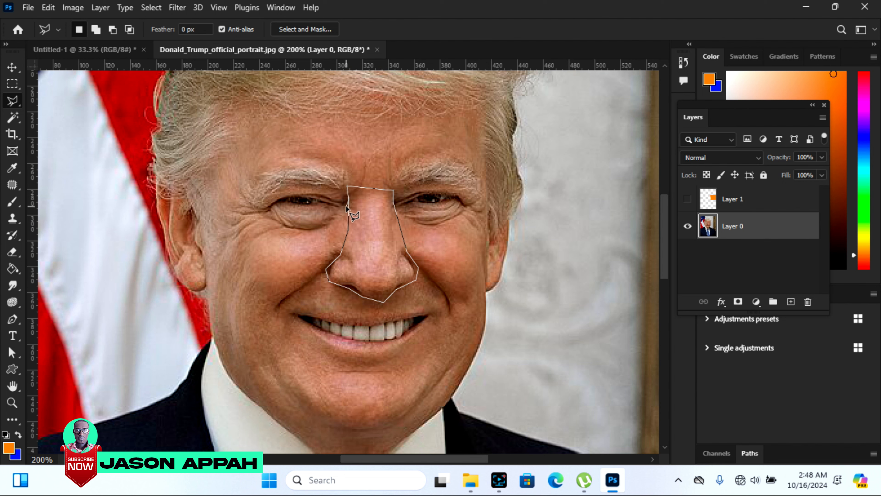
left_click(348, 209)
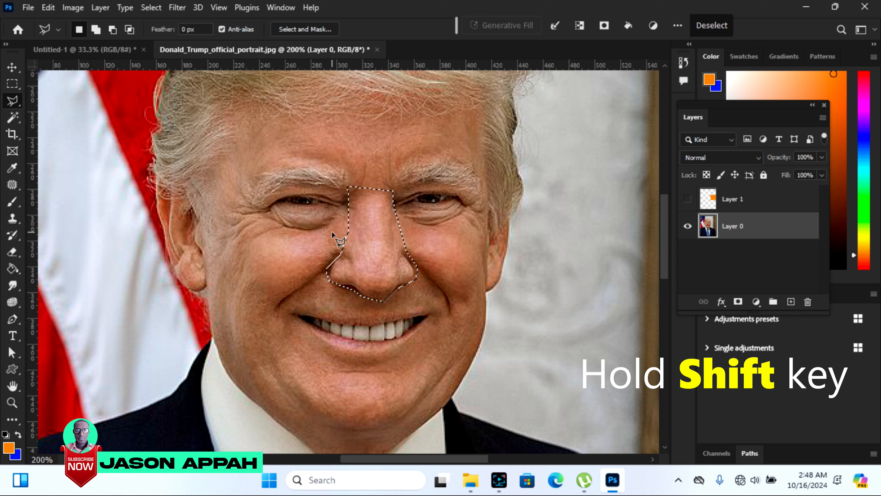
Add a Polygonal Lasso region enclosing the mouth and overlapping the base of the nose to the nose selection, and deselect the combined area
key("shift")
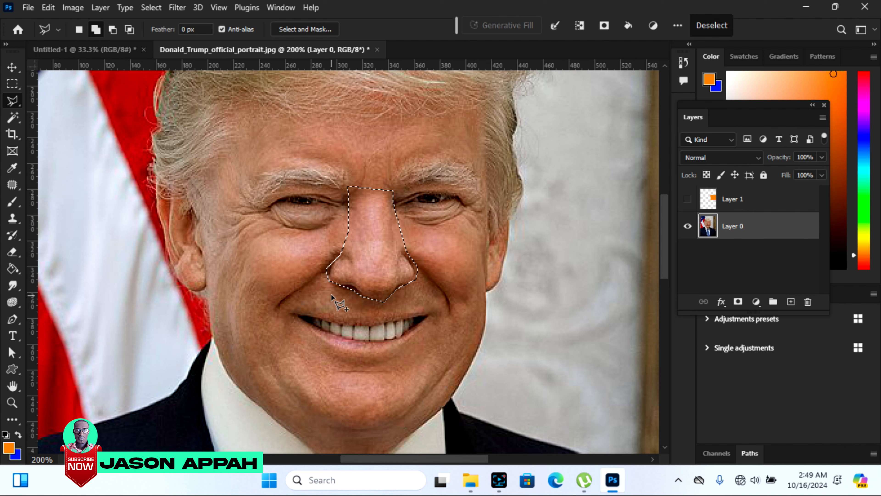
left_click(330, 281)
left_click(286, 315)
left_click(285, 327)
left_click(357, 352)
left_click(391, 352)
left_click(416, 341)
left_click(434, 322)
left_click(436, 306)
left_click(428, 289)
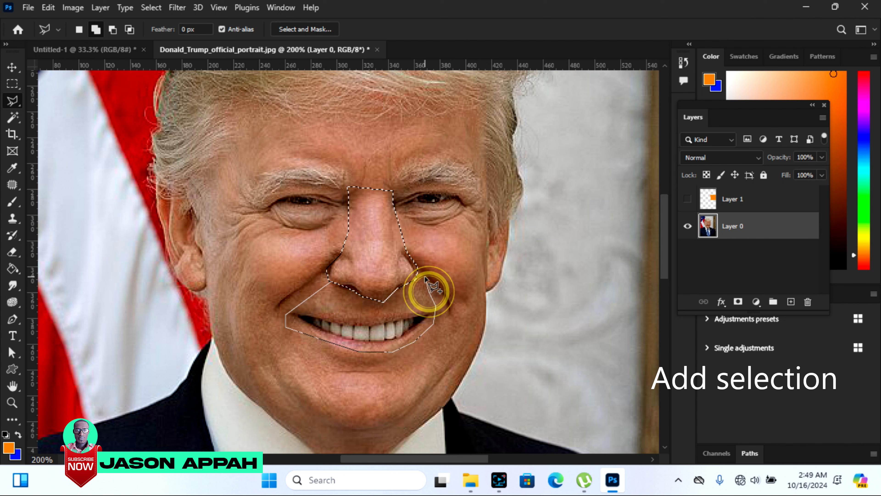
left_click(417, 273)
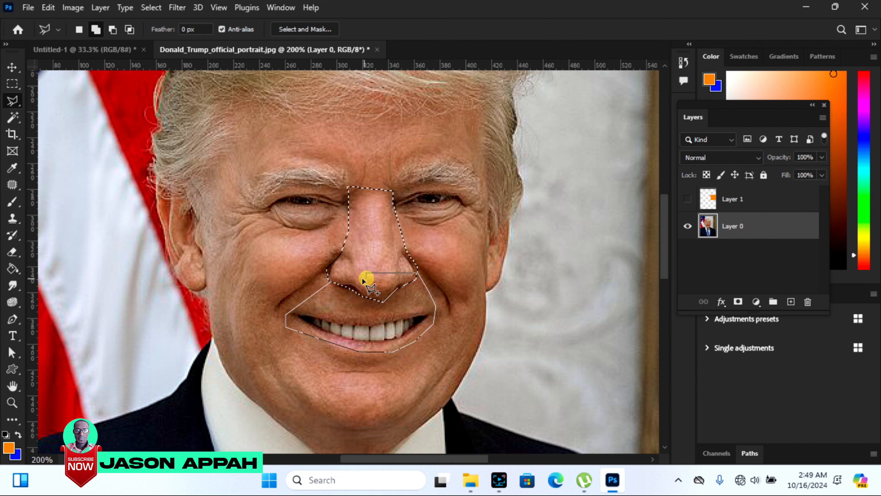
left_click(334, 283)
left_click(333, 285)
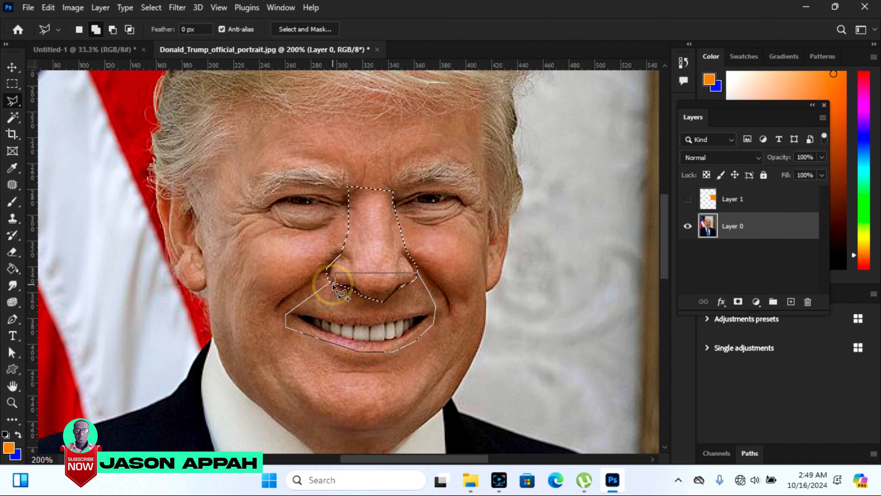
left_click(329, 282)
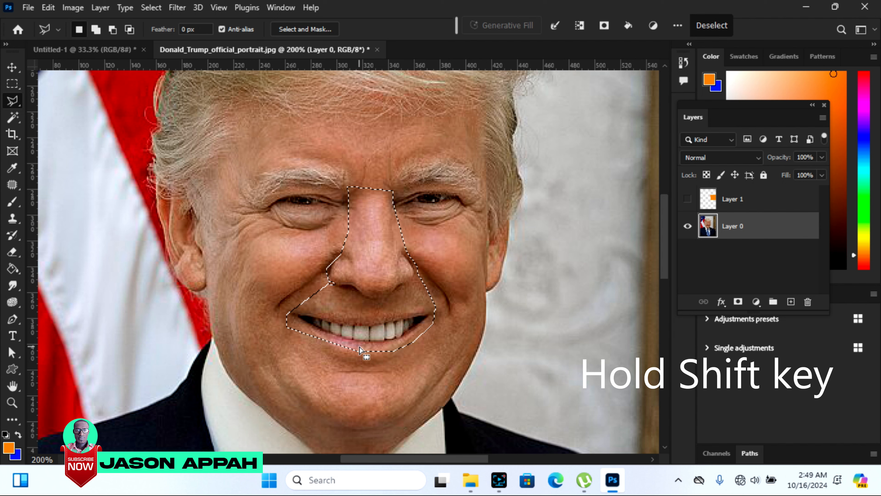
key("ctrl+d")
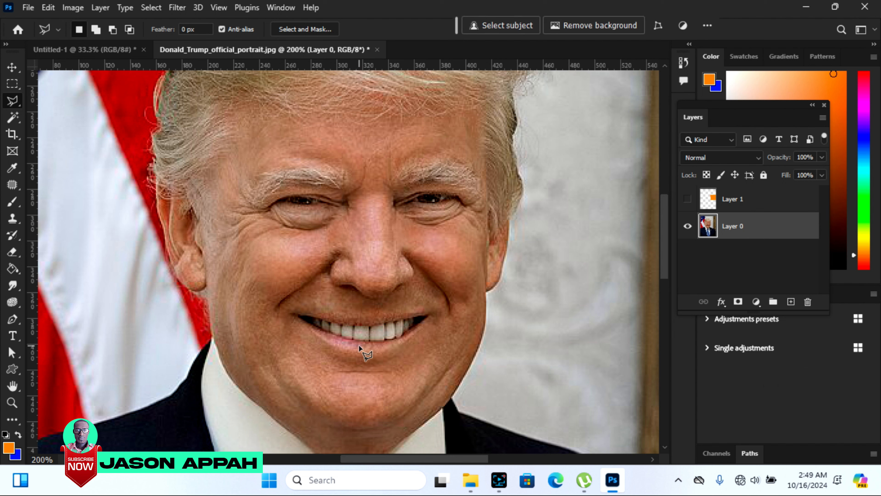
Outline the eye farther from the flag, including part of its eyebrow, with a closed Polygonal Lasso selection
left_click(392, 197)
left_click(424, 170)
left_click(464, 171)
left_click(472, 217)
left_click(413, 228)
left_click(390, 200)
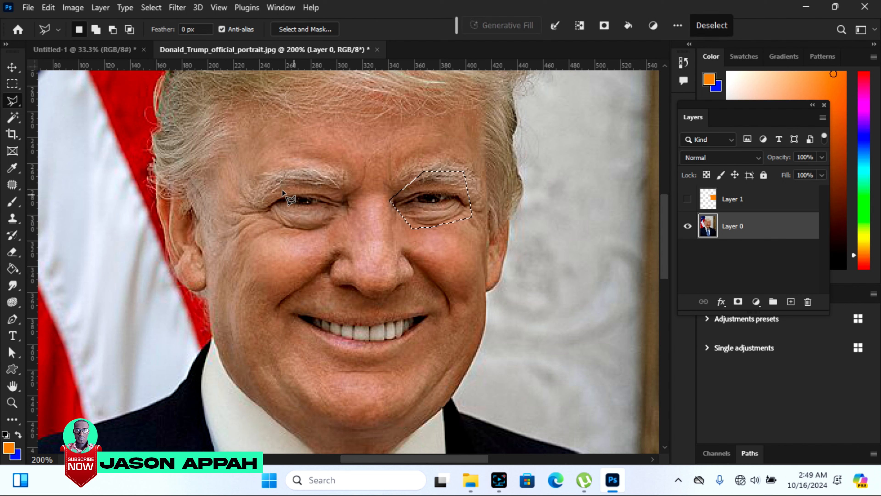
Add the eye nearer the flag to the existing selection with a closed Polygonal Lasso outline
left_click(271, 198, "shift")
left_click(286, 189)
left_click(339, 192)
left_click(353, 206)
left_click(345, 212)
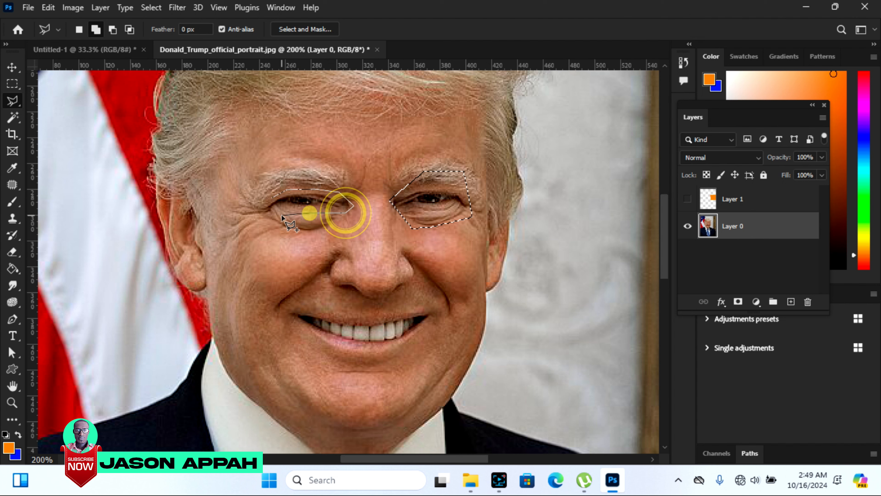
left_click(271, 198)
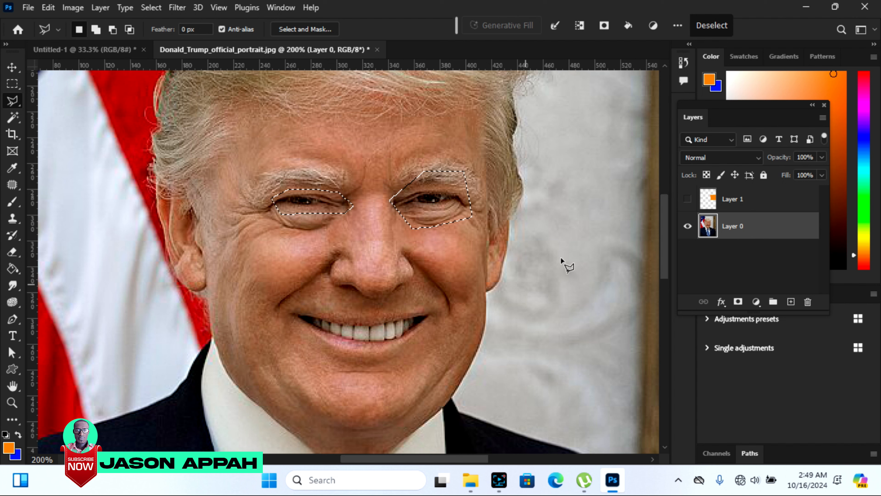
Add a loose Polygonal Lasso outline around the whole mouth to the selection of both eyes
left_click(286, 305, "shift")
left_click(311, 305)
left_click(360, 304)
left_click(415, 303)
left_click(436, 295)
left_click(438, 311)
left_click(428, 331)
left_click(401, 351)
left_click(363, 371)
left_click(311, 359)
left_click(276, 330)
left_click(275, 317)
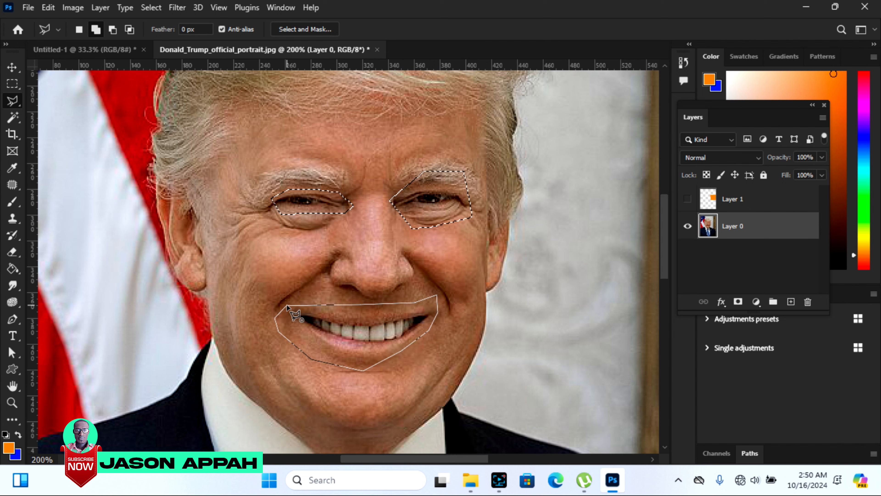
left_click(286, 306)
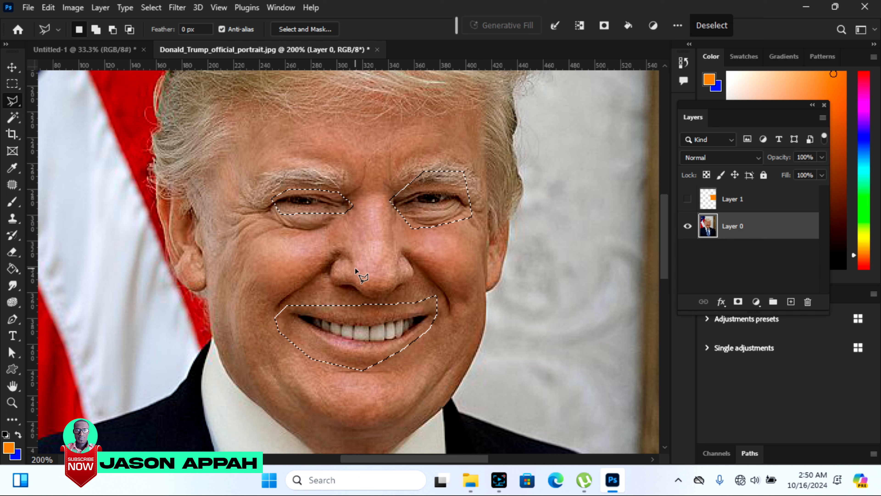
Add a closed Polygonal Lasso region over the nose and cheeks that joins the two eye selections and the mouth selection
left_click(308, 206, "shift")
left_click(266, 248, "shift")
left_click(268, 302, "shift")
left_click(289, 338)
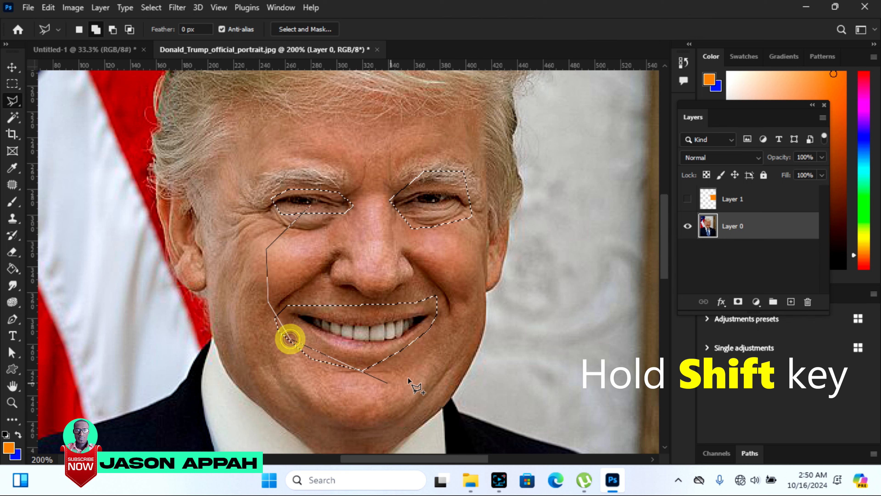
left_click(381, 361)
left_click(427, 314)
left_click(445, 246)
left_click(435, 200)
left_click(406, 193)
left_click(354, 203)
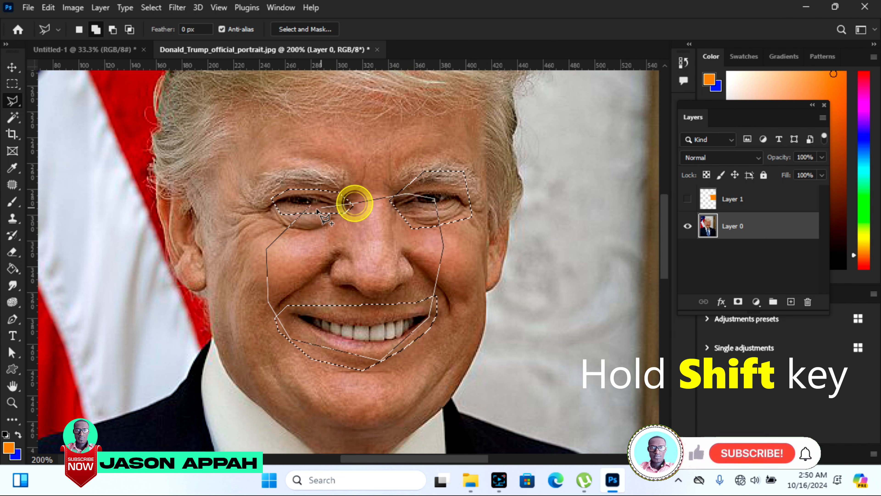
left_click(309, 206)
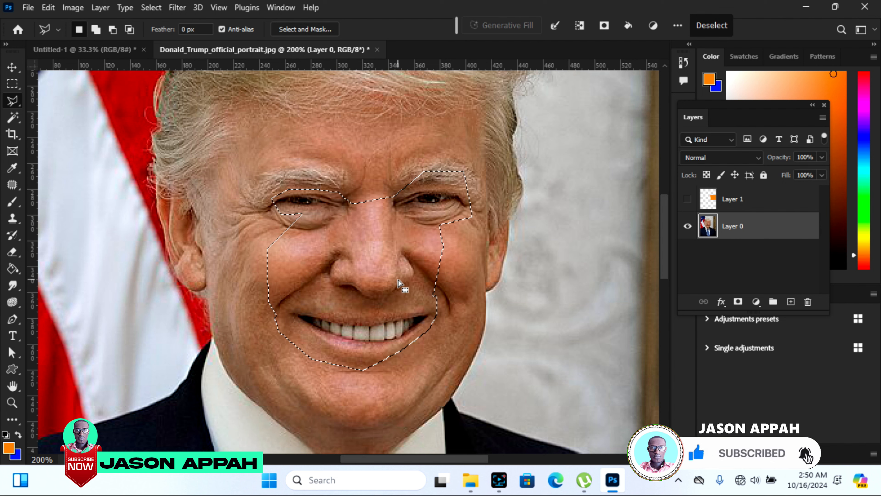
Invert the facial-feature selection and delete the image around it, and undo the deletion
key("ctrl+minus")
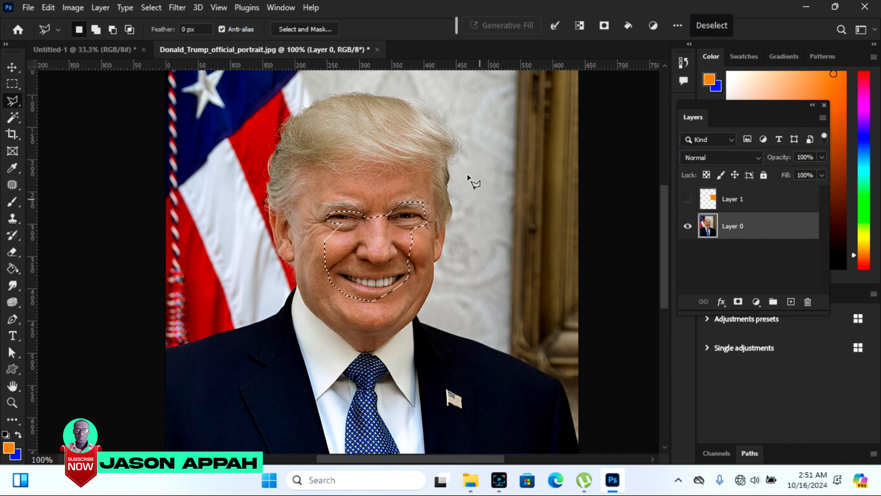
left_click(581, 25)
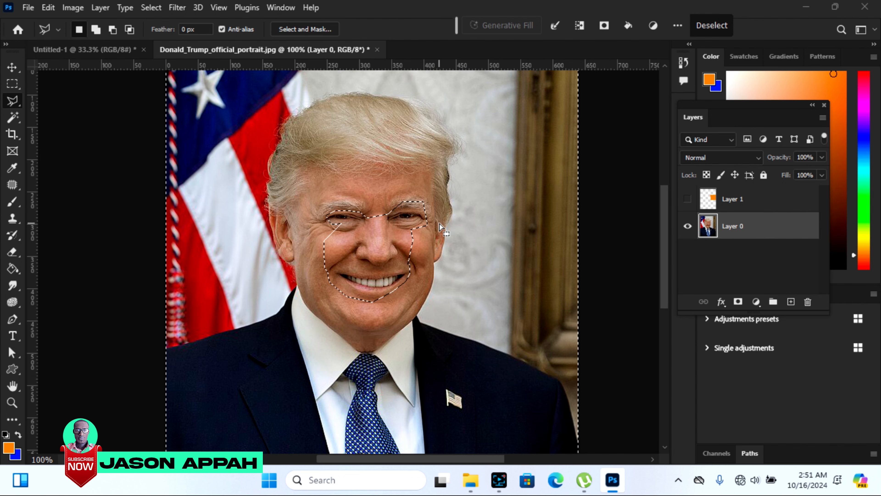
key("Delete")
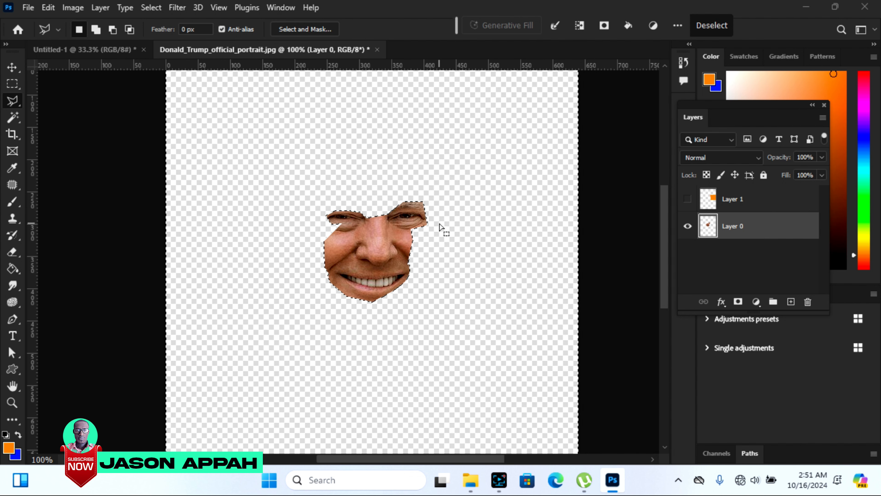
key("ctrl+z")
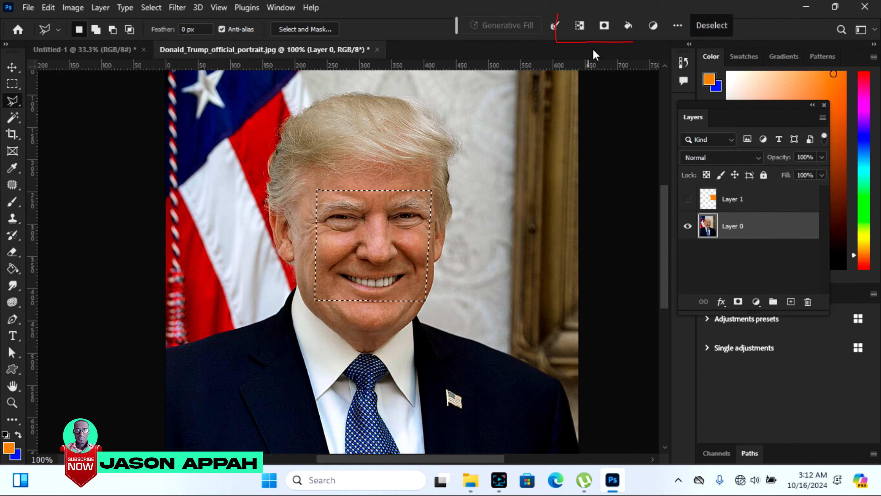
Mask Layer 0 with the four-sided face selection, and undo the mask and deselect
left_click(604, 25)
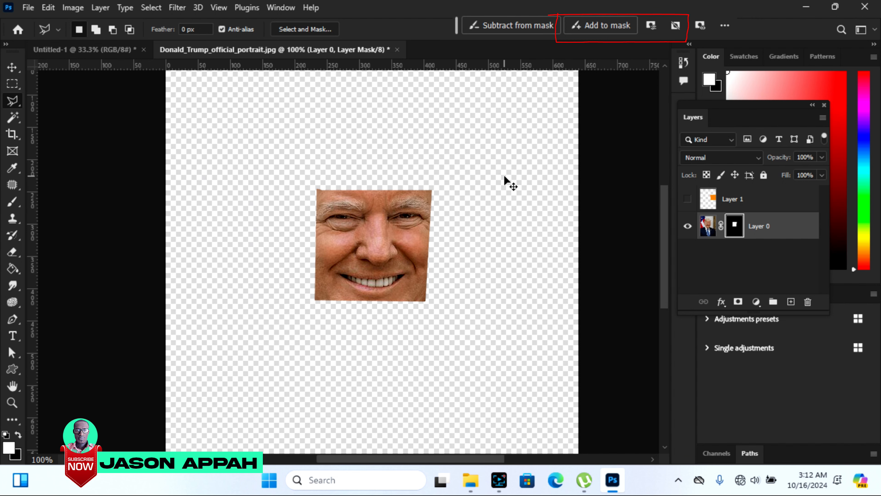
key("ctrl+z")
key("ctrl+d")
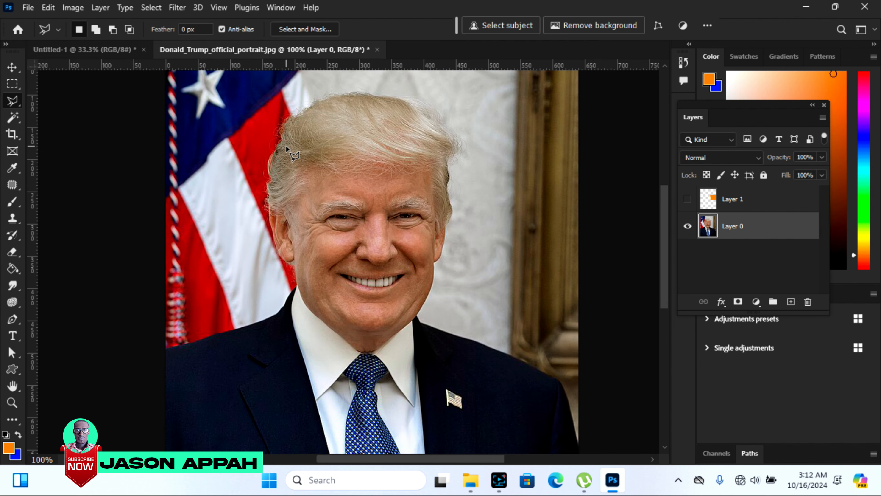
Outline the whole head with a loose five-point Polygonal Lasso selection and try it as a mask on Layer 0
left_click(289, 103)
left_click(465, 102)
left_click(457, 325)
left_click(286, 352)
left_click(264, 221)
left_click(290, 104)
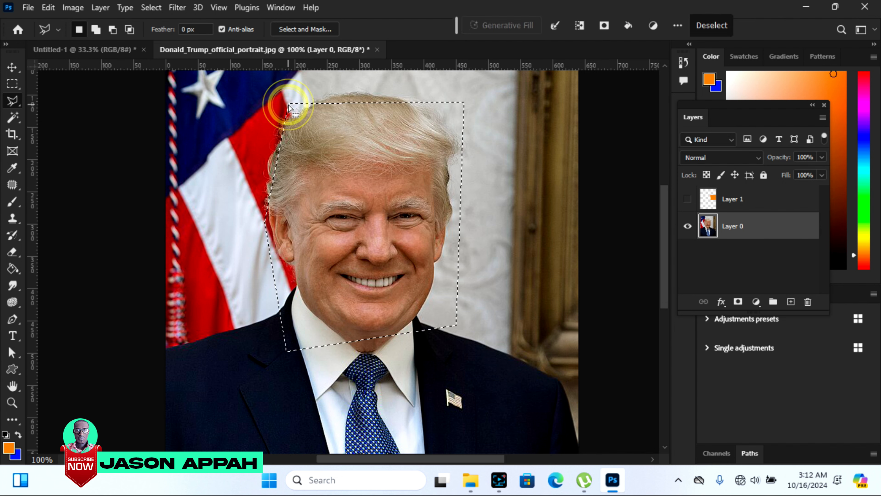
left_click(607, 27)
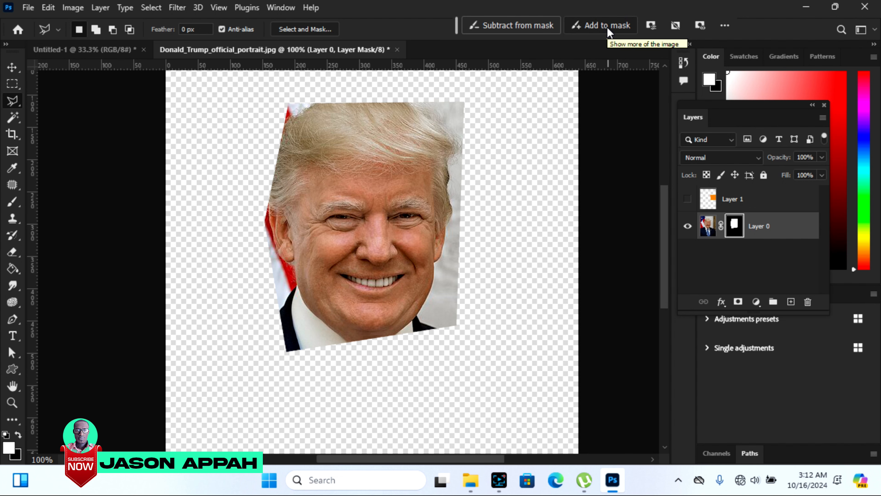
key("ctrl+z")
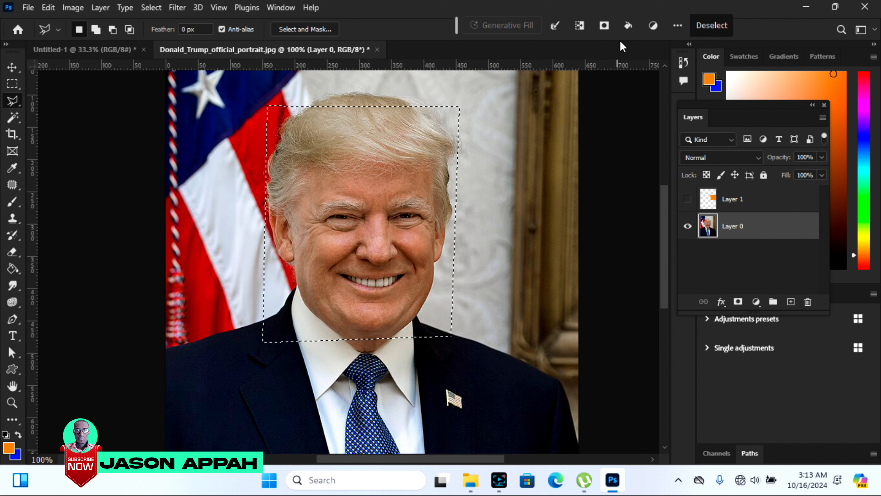
Fill the four-sided head selection with the red colour f70000 in Normal mode at 100% opacity
left_click(629, 25)
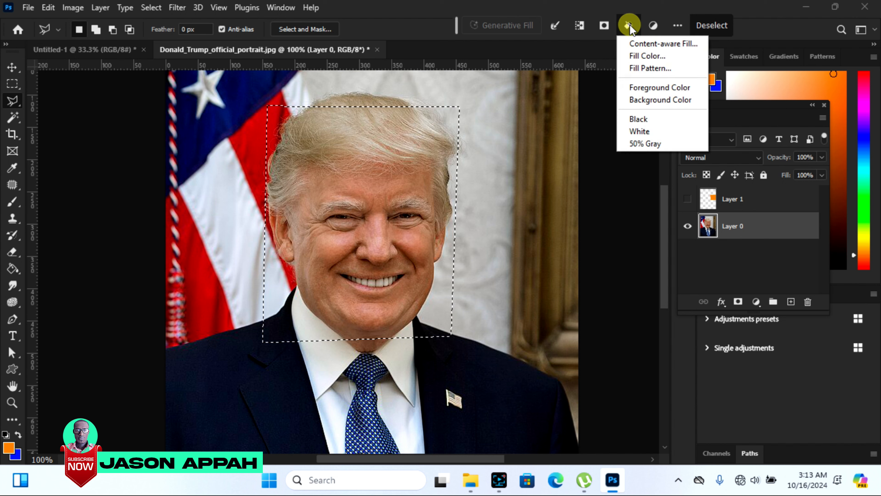
left_click(655, 56)
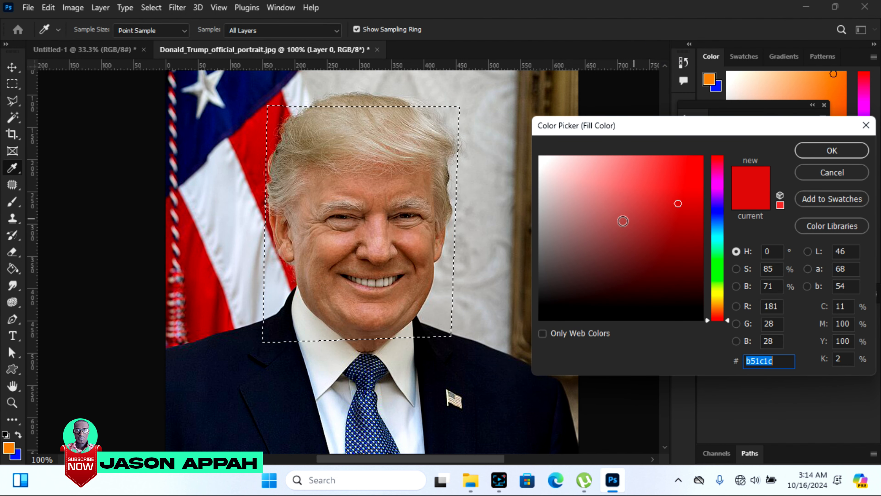
left_click(681, 233)
left_click(701, 161)
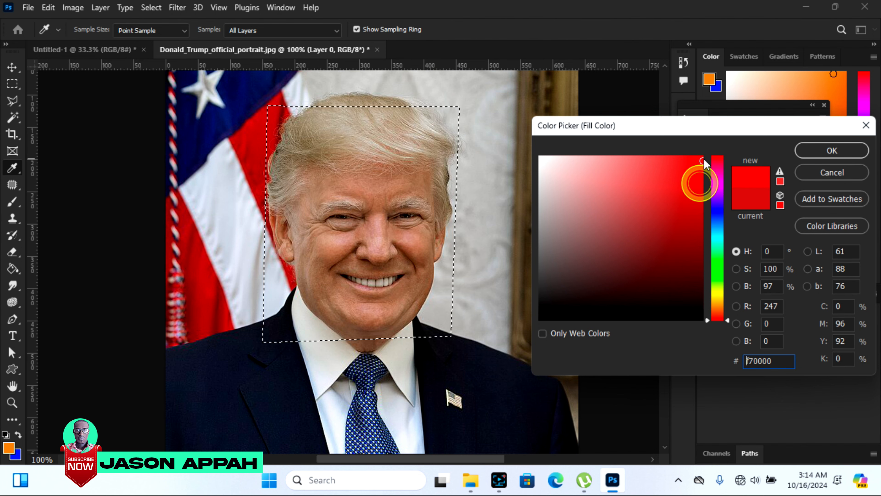
left_click(821, 151)
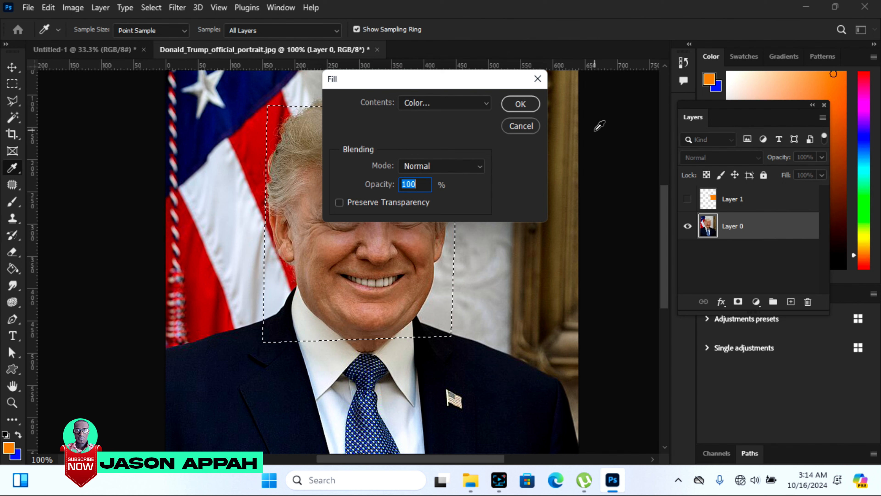
left_click(448, 102)
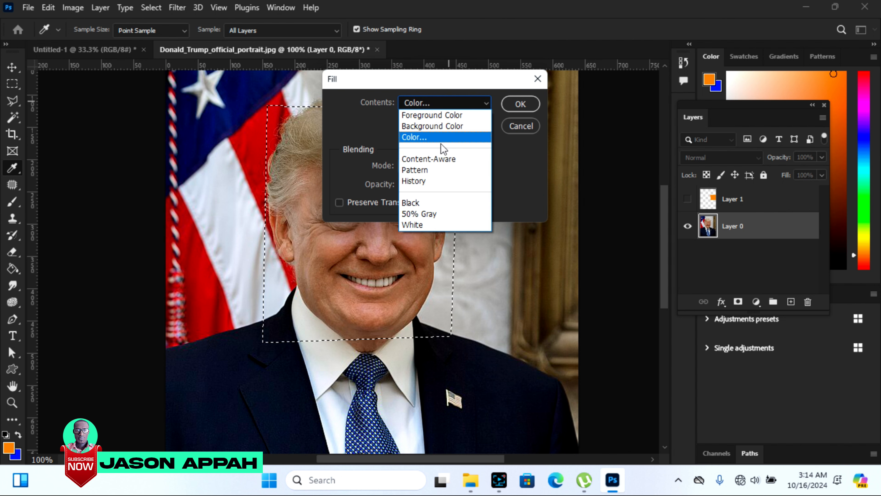
left_click(422, 137)
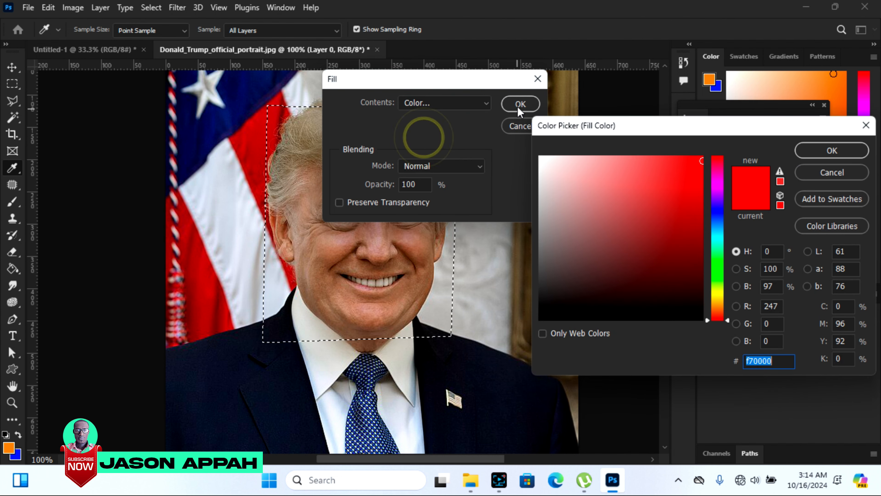
left_click(815, 152)
left_click(519, 104)
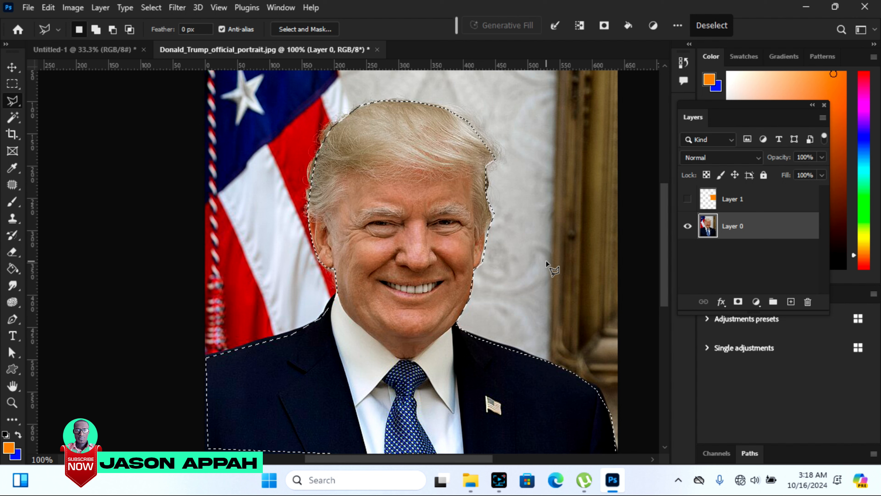
Try the head-and-suit selection as a mask on Layer 0 and inspect the cutout's edges at 200%
left_click(602, 31)
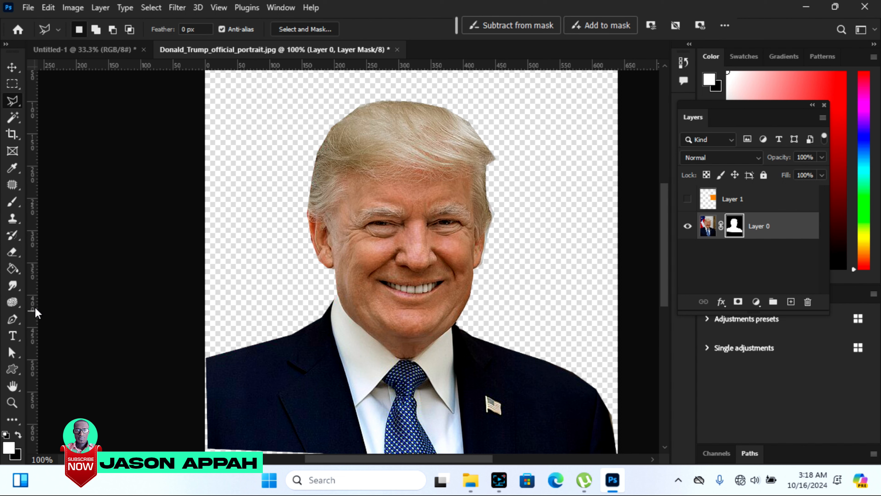
left_click(11, 403)
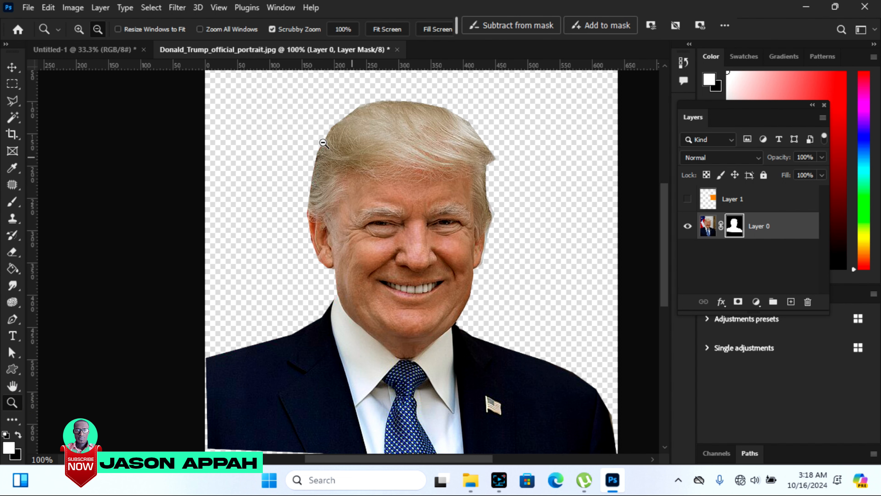
left_click(79, 29)
left_click(428, 152)
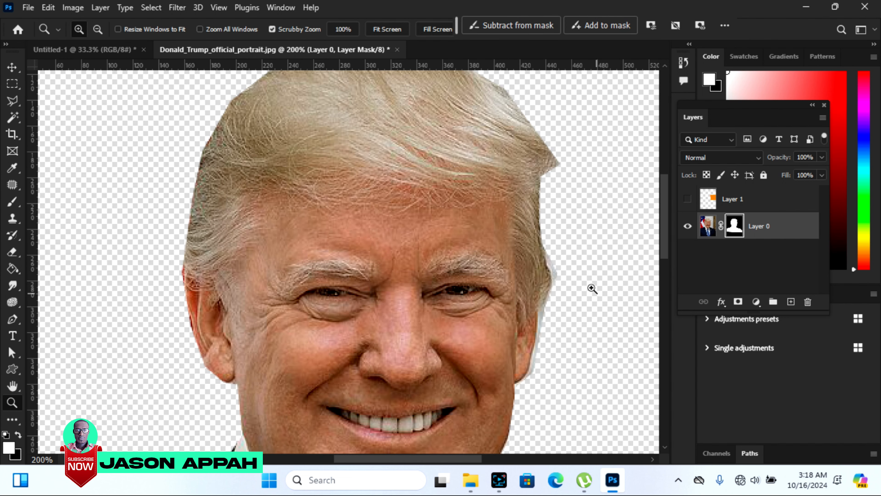
mouse_move(666, 238)
left_mouse_down()
mouse_move(673, 296)
mouse_move(669, 253)
left_mouse_up()
left_click(98, 29)
left_click(420, 261)
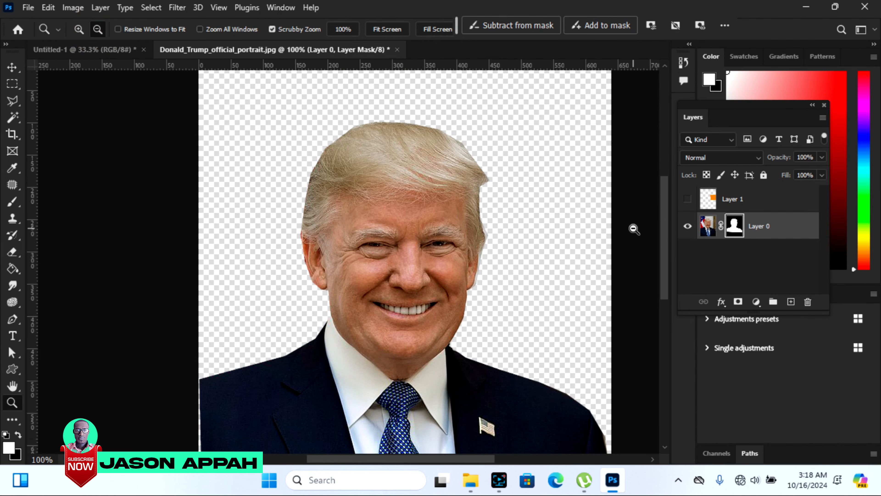
left_click_drag(664, 239, 669, 249)
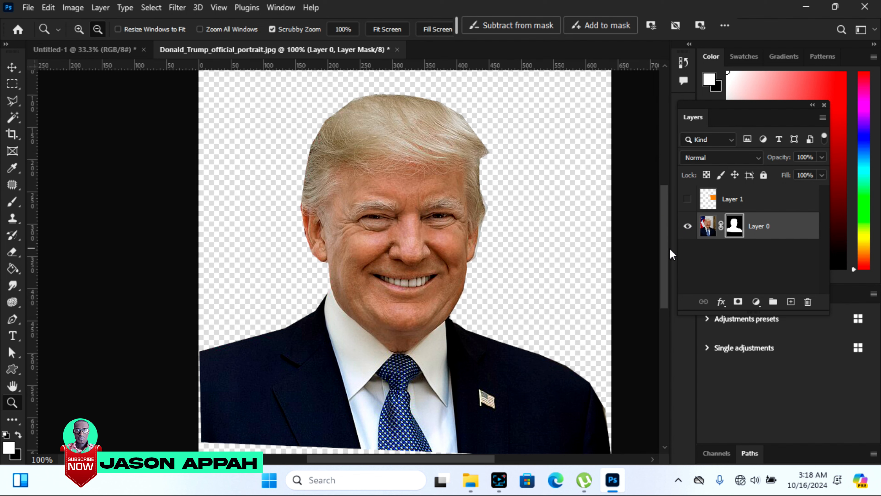
key("ctrl+z")
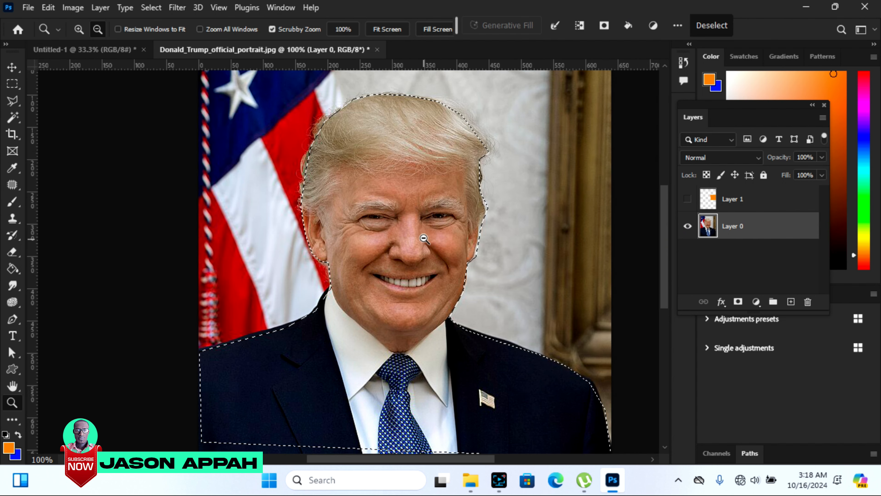
Feather the head-and-suit selection by 10 pixels and try it as a mask on Layer 0
left_click(12, 101)
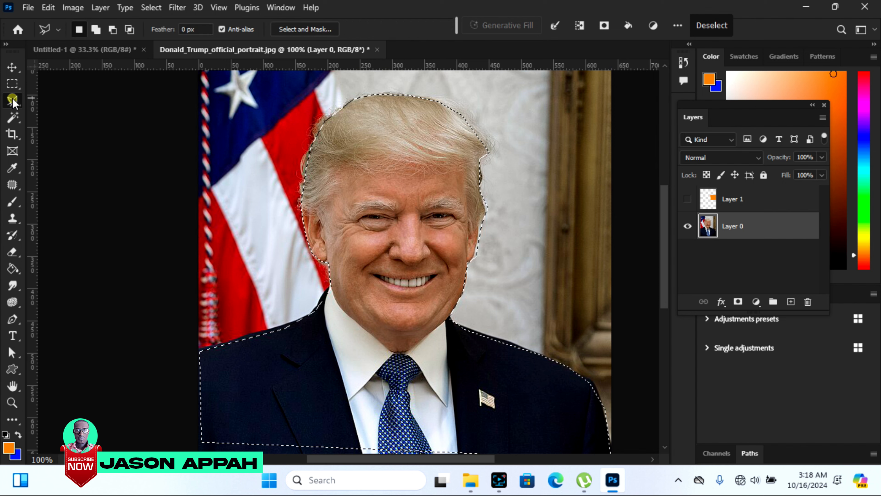
right_click(396, 187)
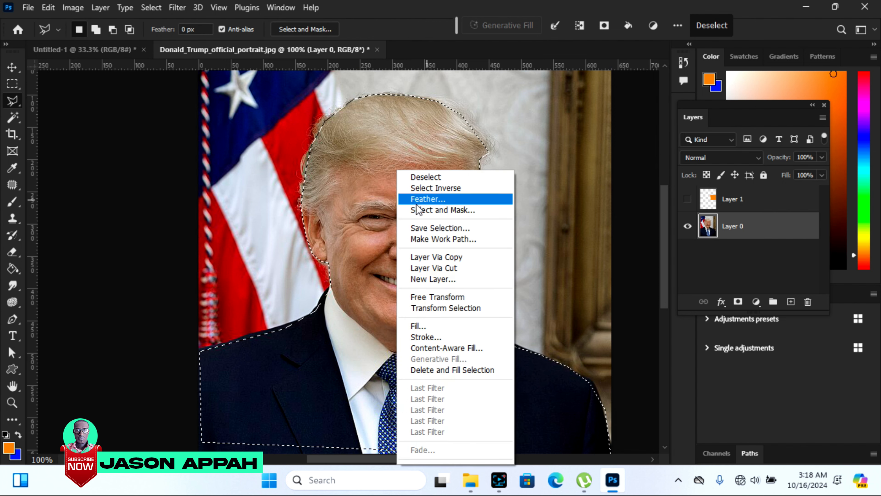
left_click(443, 199)
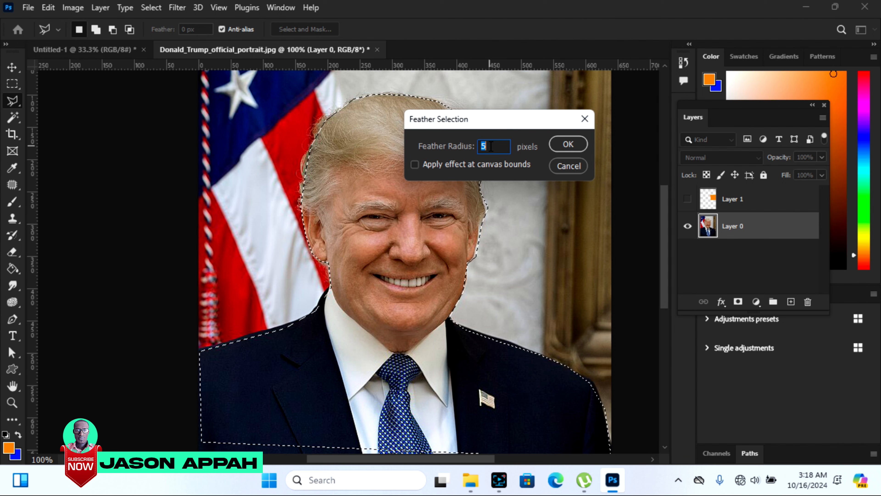
type("10")
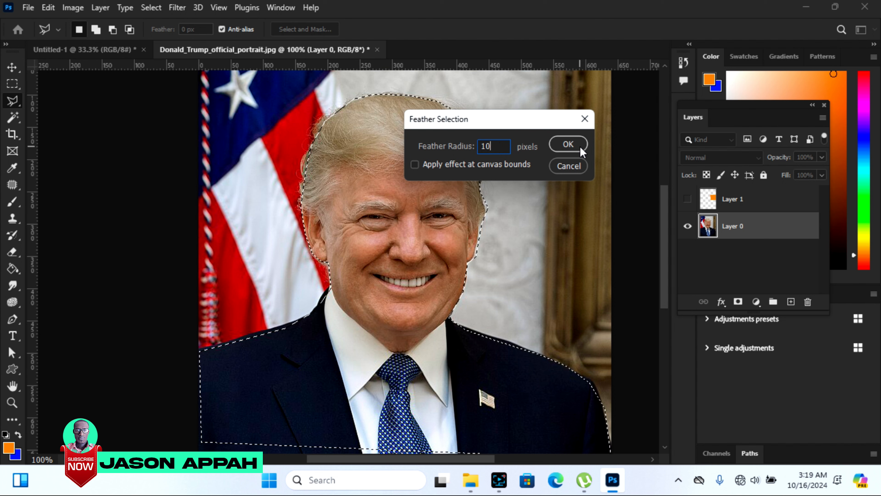
left_click(568, 144)
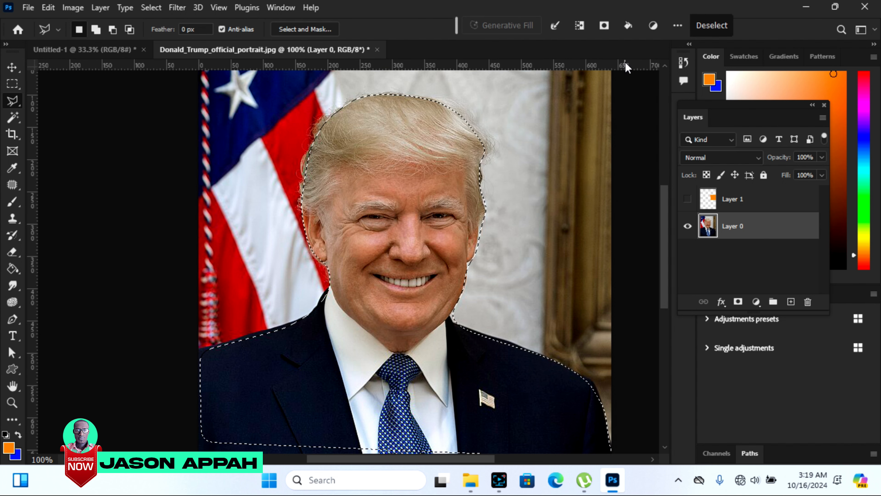
left_click(595, 26)
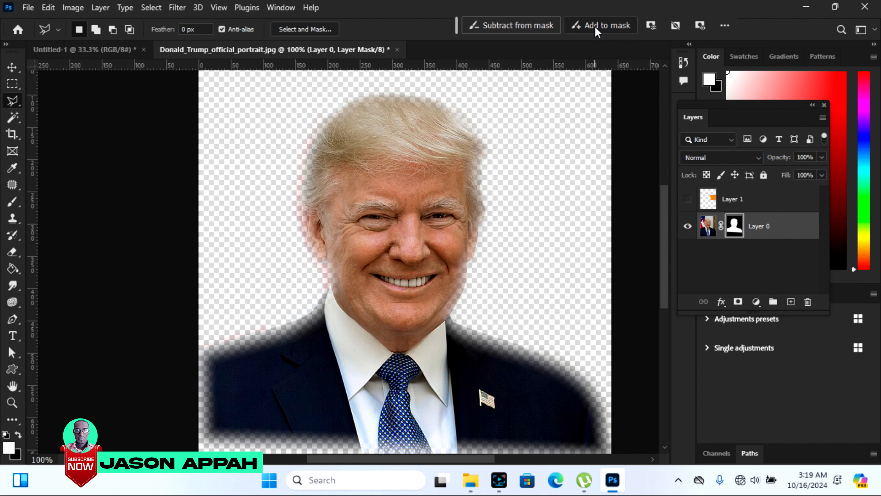
key("ctrl+z")
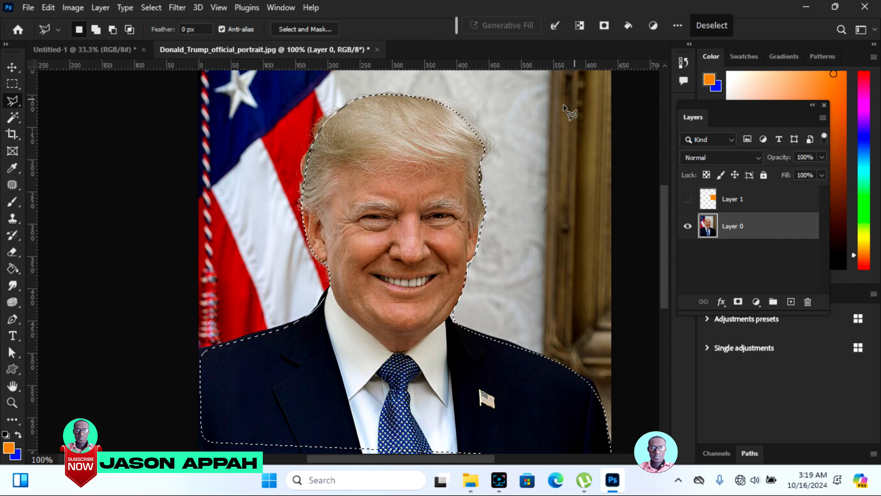
Feather the head-and-suit selection by 3 pixels and try it as a mask on Layer 0
right_click(423, 153)
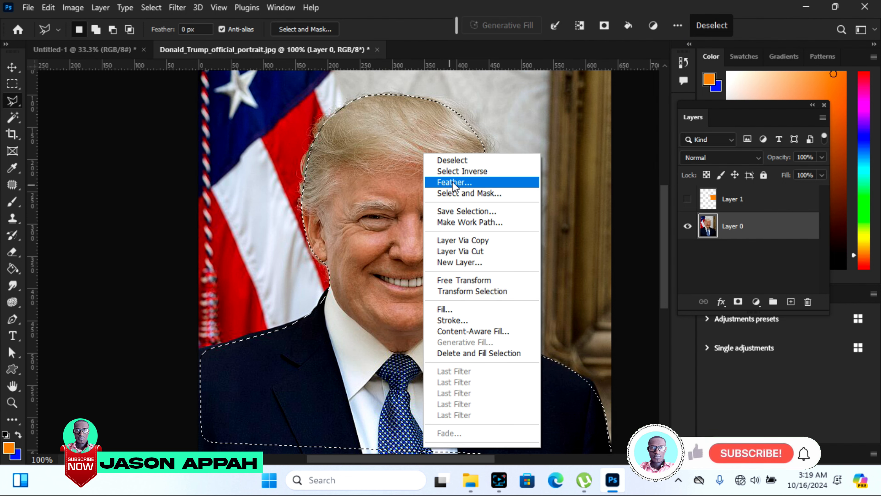
left_click(453, 184)
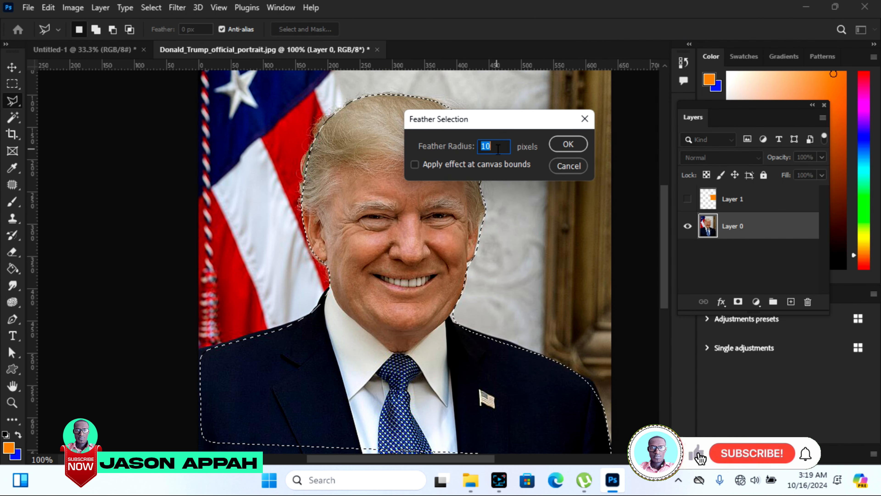
type("3")
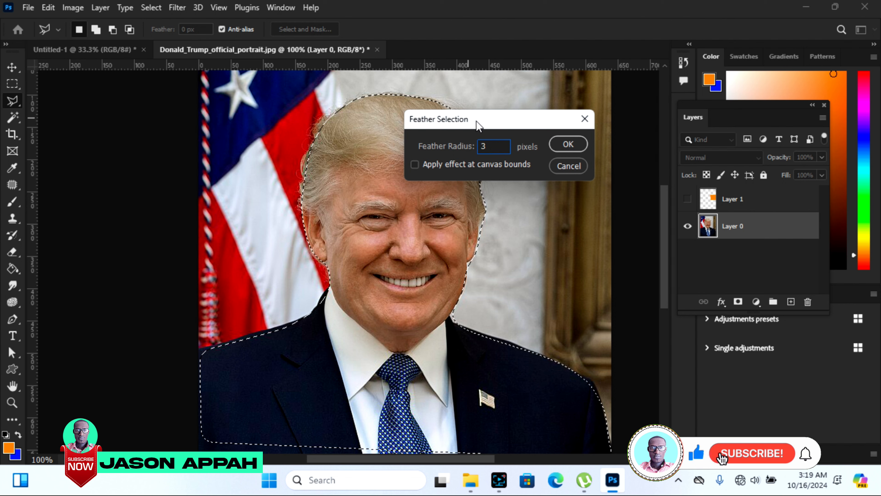
left_click(567, 144)
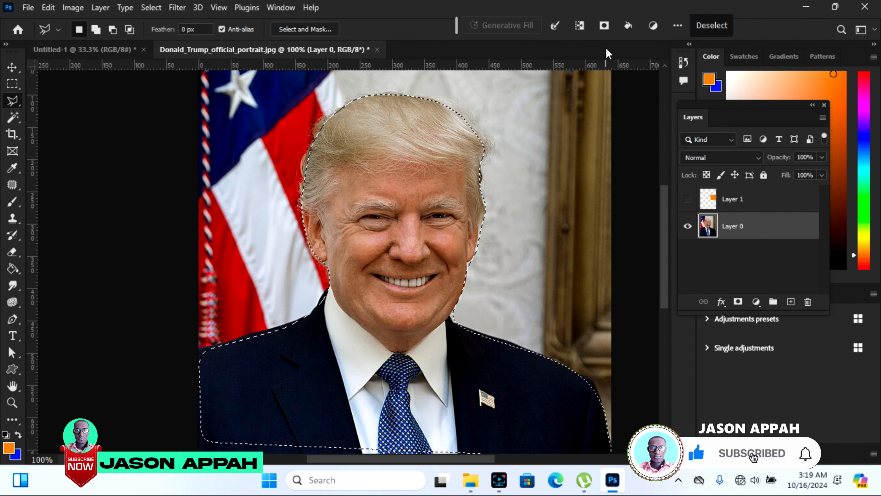
left_click(604, 25)
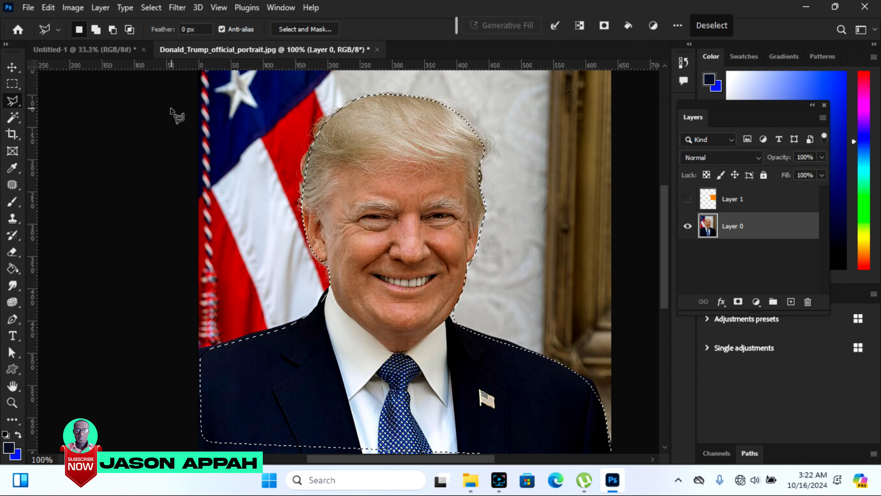
Convert the head-and-suit selection into a work path with a tolerance of 4.0 pixels
right_click(384, 184)
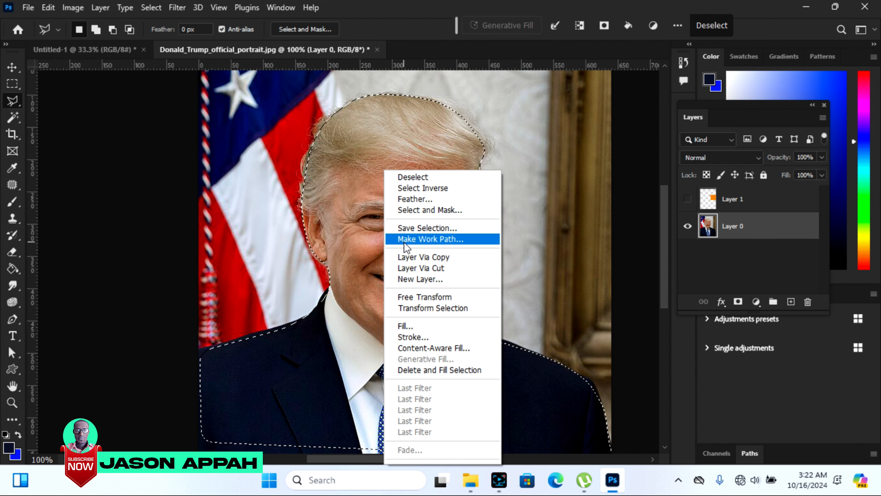
left_click(418, 238)
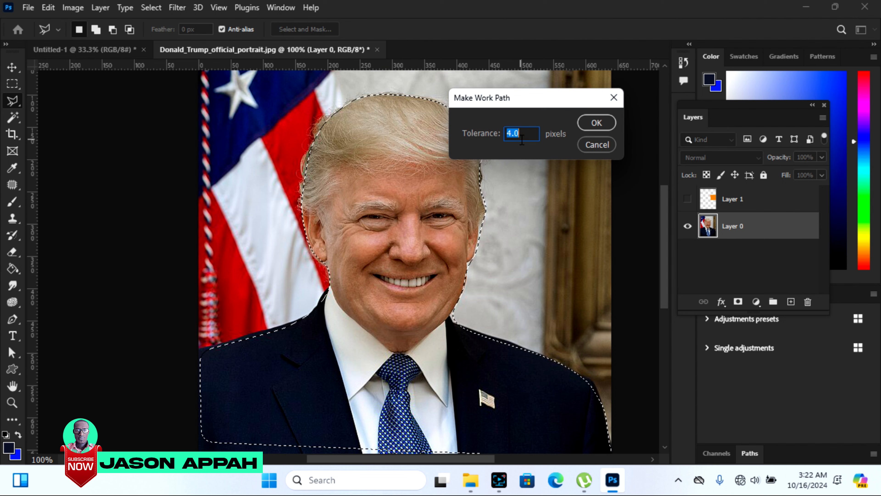
left_click(595, 124)
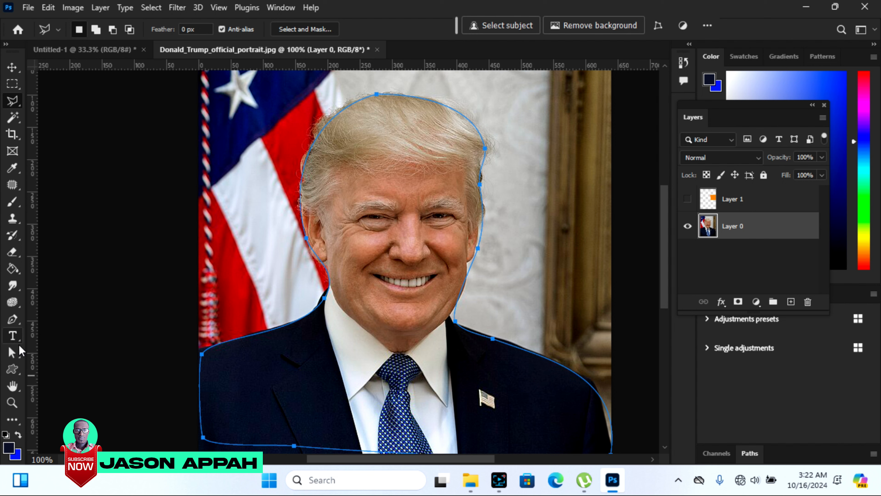
Inspect the anchors at the hair's crown and ear with the Direct Selection tool and lower the neck anchor's curve handle slightly
left_click(12, 353)
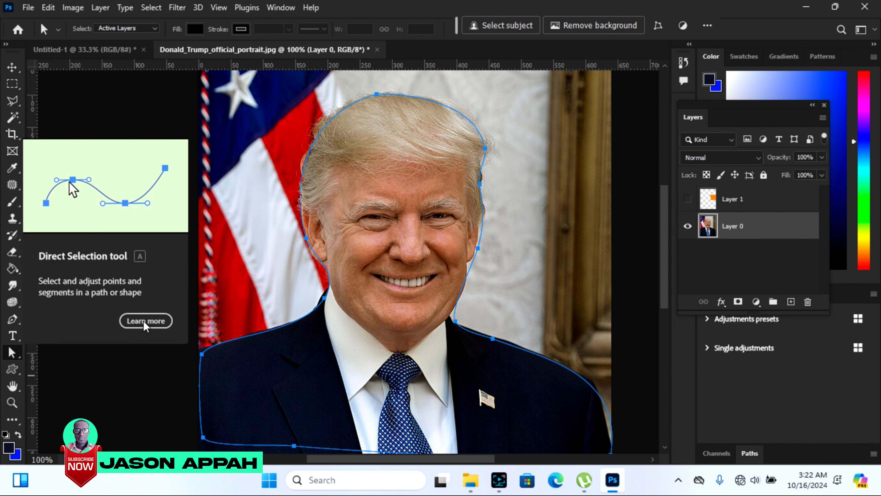
left_click(376, 93)
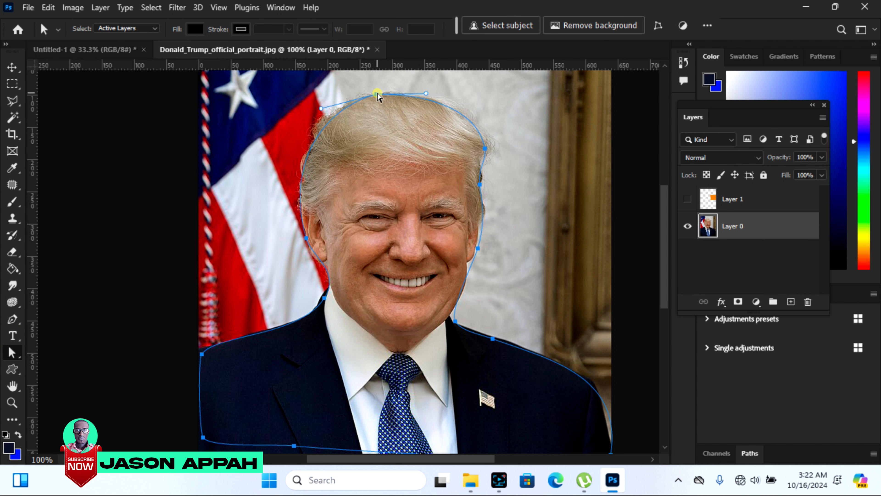
left_click(307, 238)
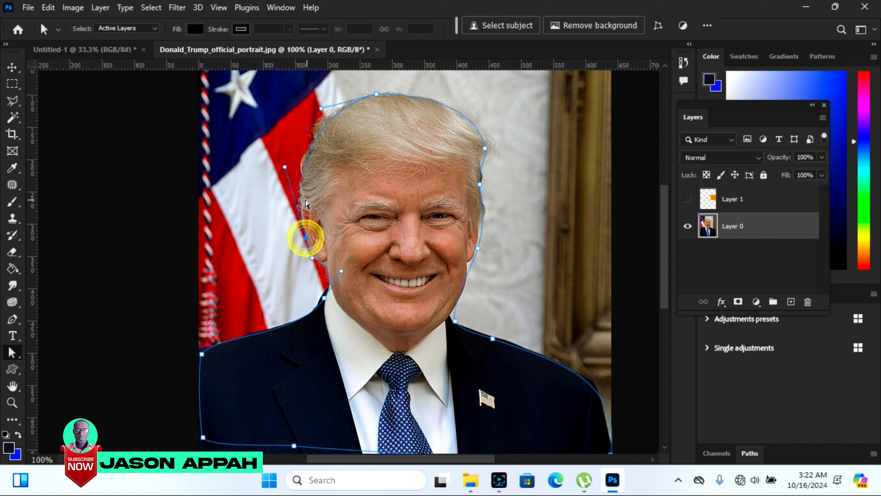
left_click(342, 274)
left_click_drag(342, 274, 342, 280)
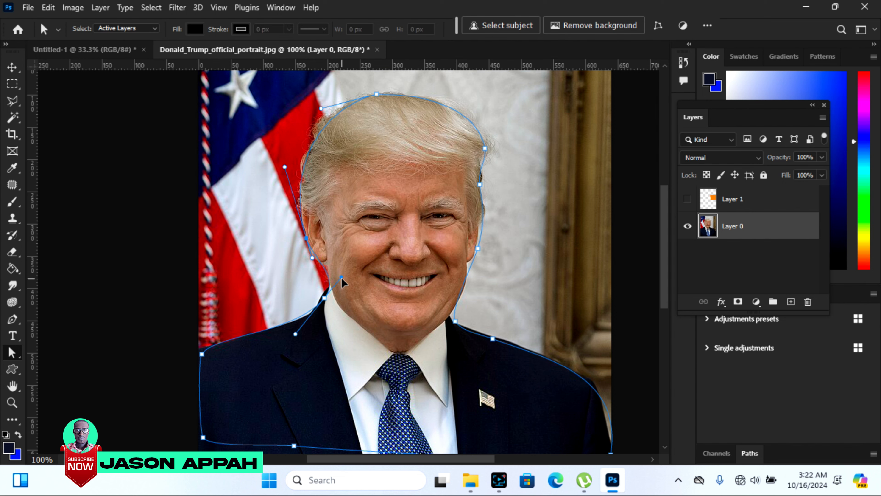
Move the path's two anchors beside the right-hand temple slightly outward and adjust the curve handle there to follow the hair edge
left_click(479, 185)
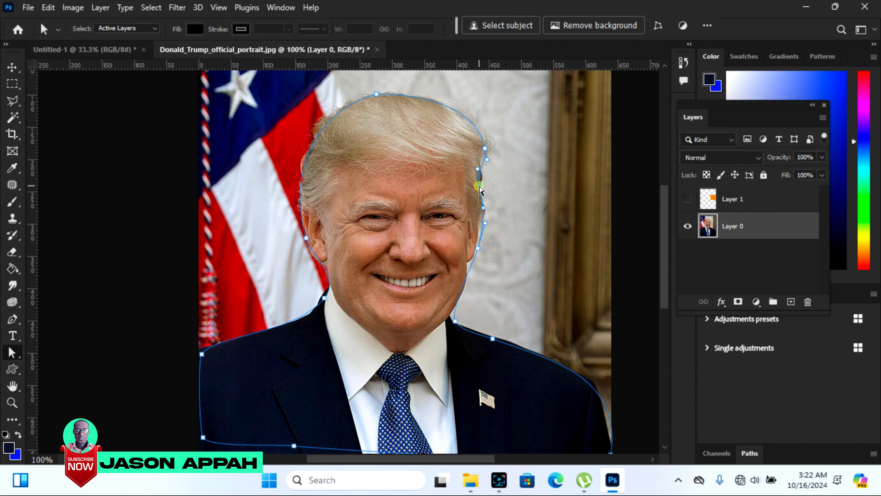
left_click_drag(483, 208, 485, 210)
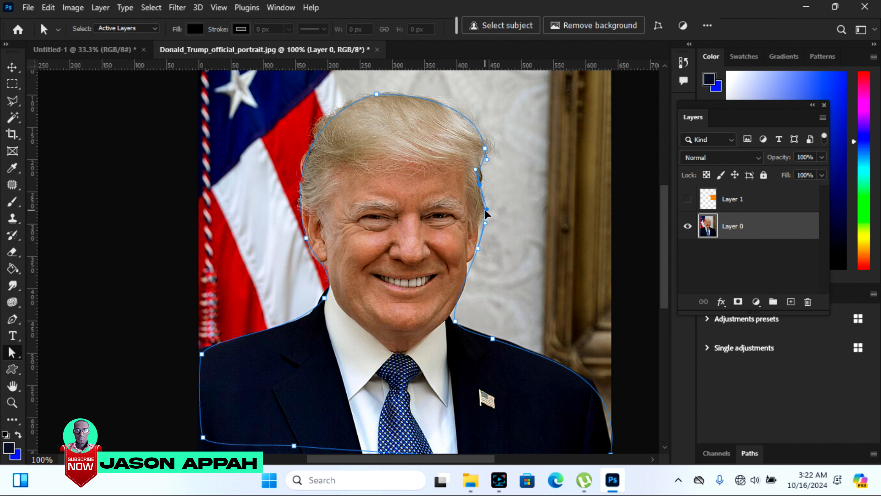
left_click_drag(485, 148, 489, 146)
left_click_drag(481, 186, 484, 187)
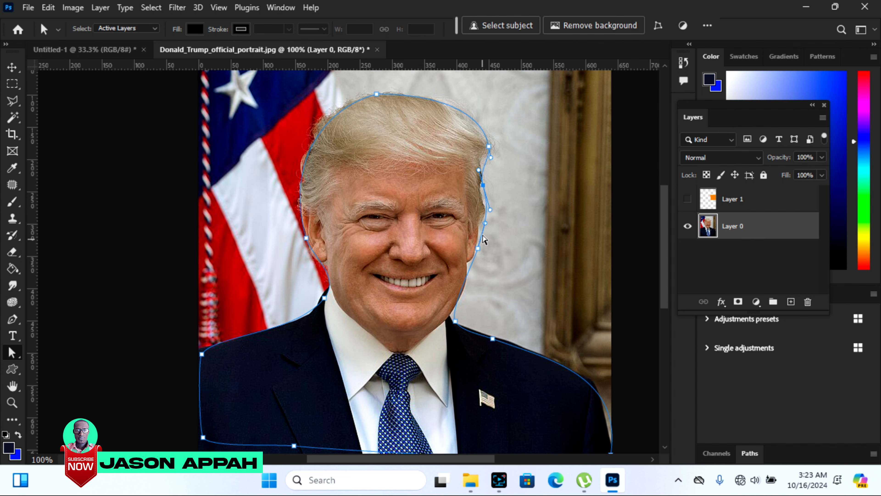
left_click(485, 225)
Raise the shoulder anchor above the lapel pin slightly and pull the sleeve curve's handle inward to the photo's edge
left_click(491, 339)
left_click(494, 338)
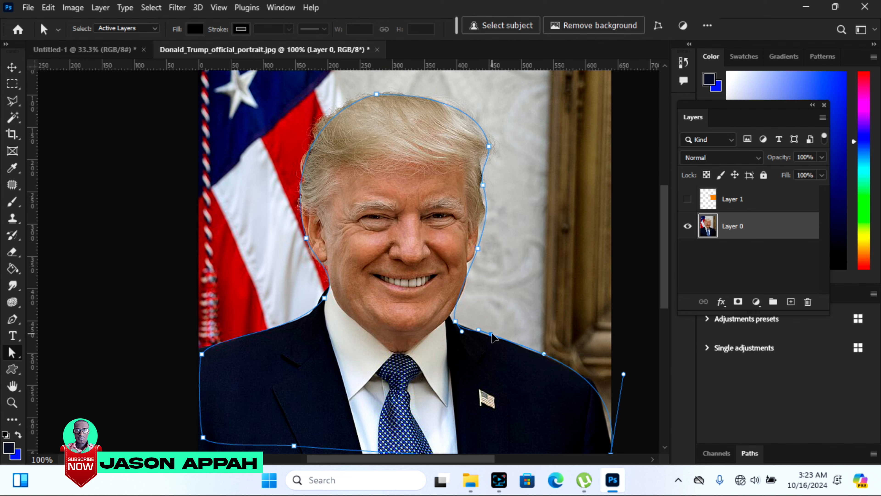
left_click_drag(624, 373, 612, 363)
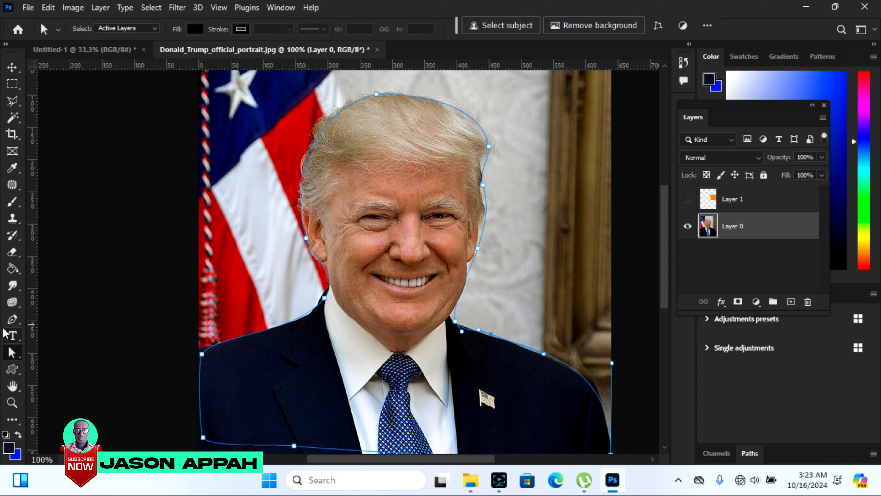
Add anchor points to the path at the outer shoulder, temple, jaw below the ear, and both sides of the hair's crown
left_click(14, 319)
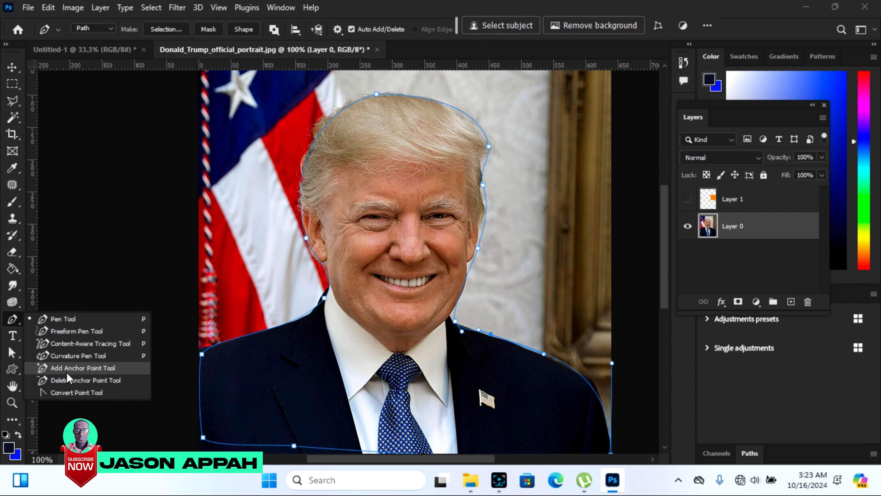
left_click(90, 368)
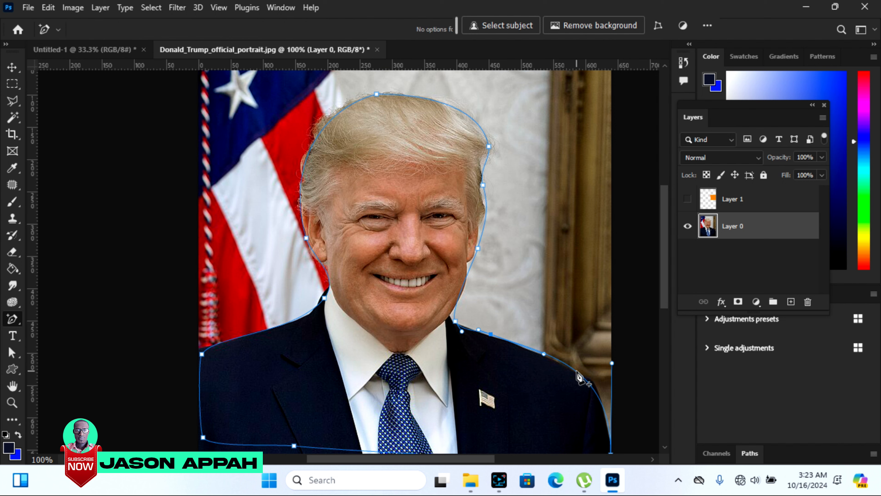
left_click(576, 371)
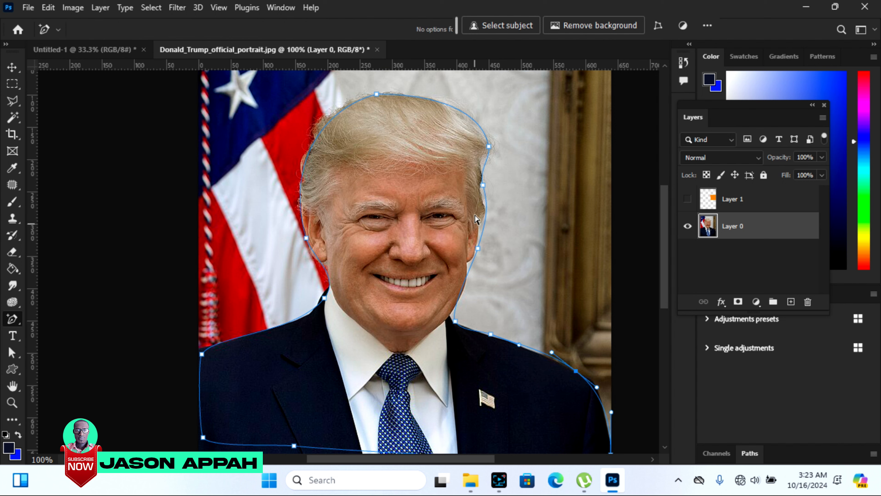
left_click(487, 162)
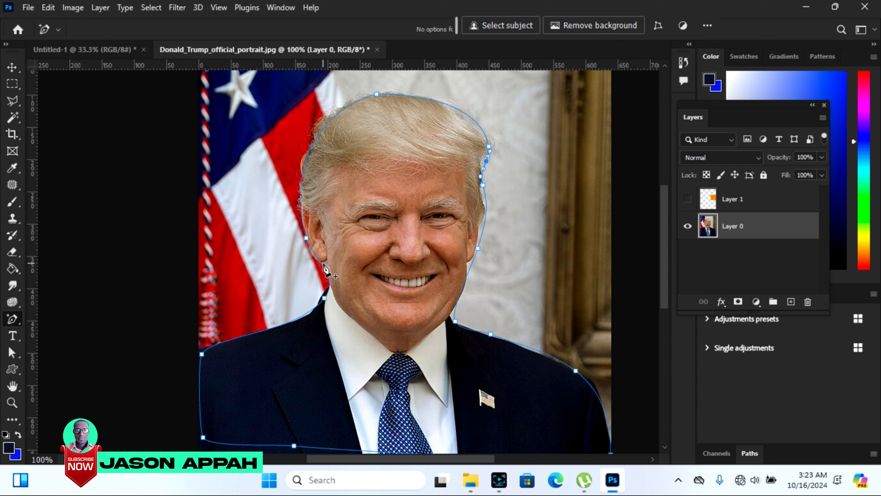
left_click(324, 269)
left_click(334, 117)
left_click(451, 106)
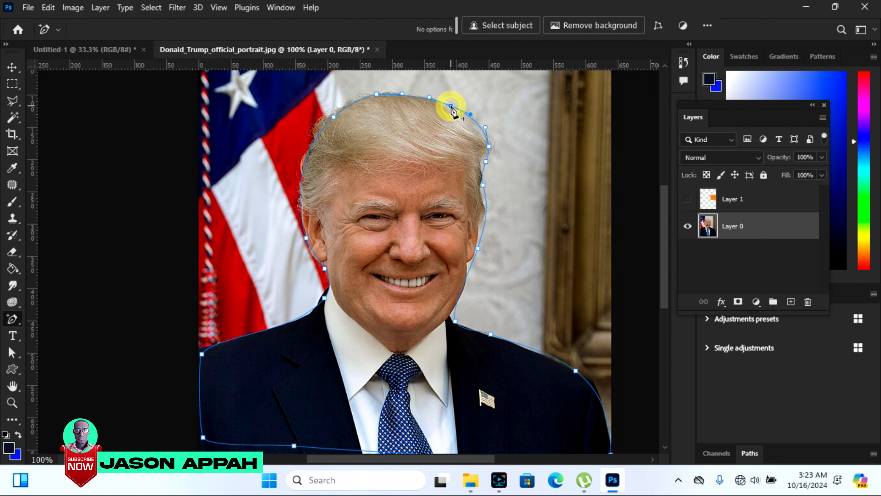
Shift the path anchors along the top of the hair slightly outward with the Direct Selection tool
left_click(12, 354)
left_click_drag(450, 106, 449, 103)
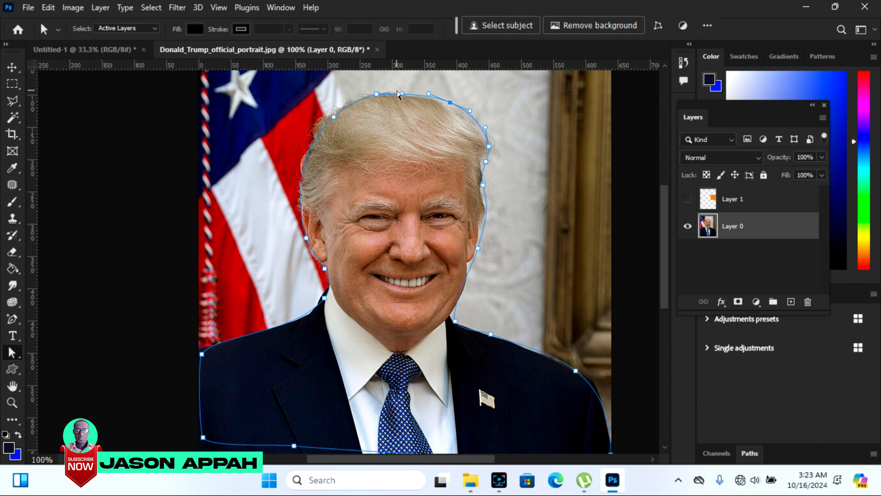
left_click_drag(401, 95, 374, 92)
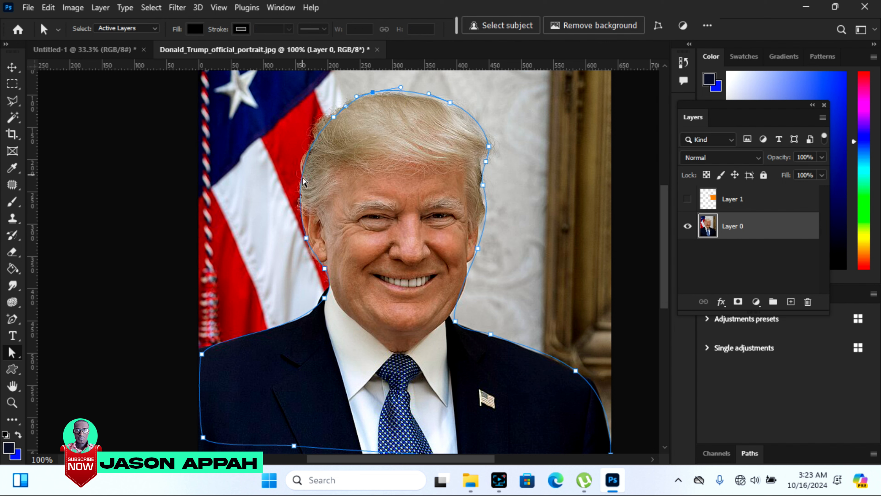
Refine the path's anchors and handles around the ear, jaw, shoulder and right-hand cheek to follow the person's outline
left_click(306, 239)
left_click(325, 270)
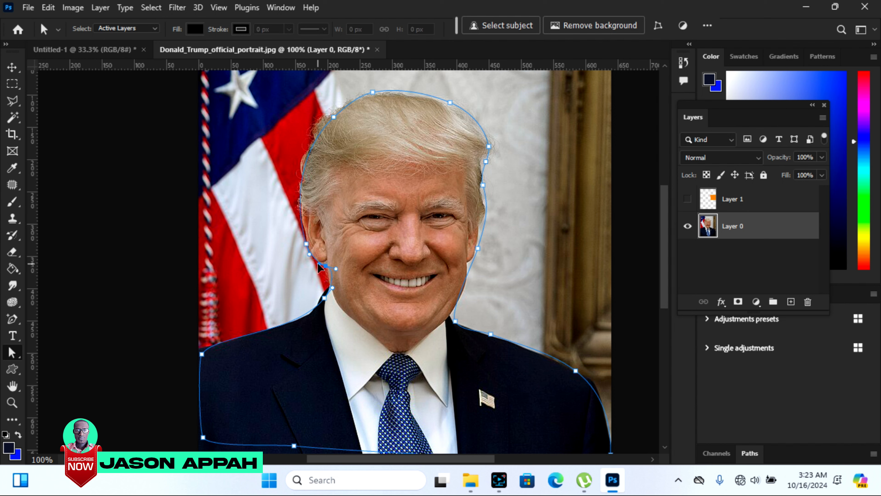
left_click(331, 289)
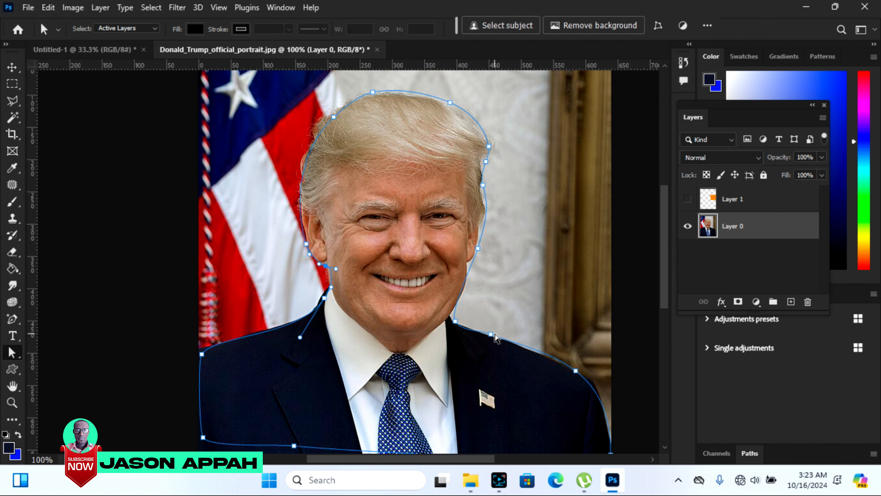
left_click(490, 334)
left_click_drag(553, 354, 549, 358)
left_click_drag(477, 248, 483, 231)
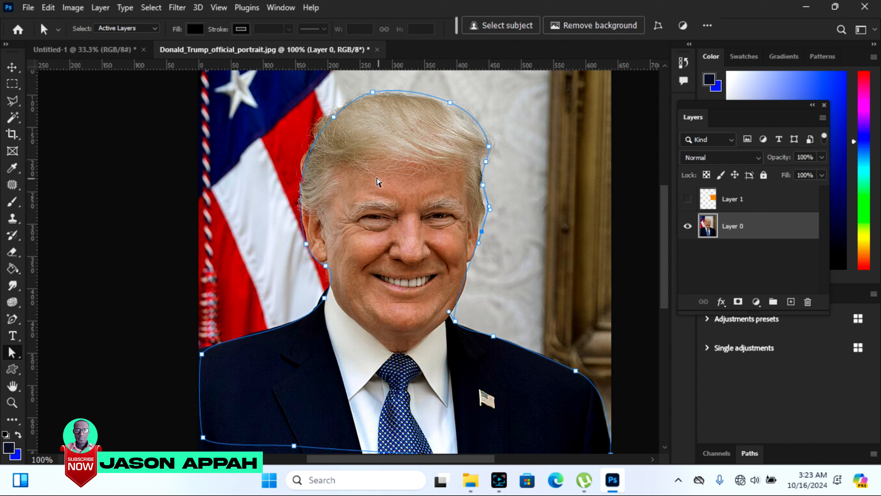
Convert the edited path into a new anti-aliased selection with a feather radius of 0 pixels
right_click(379, 181)
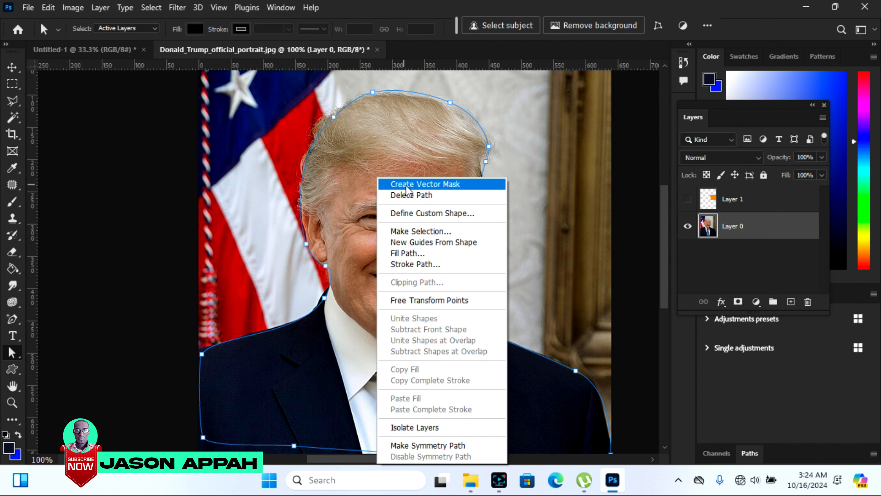
right_click(358, 181)
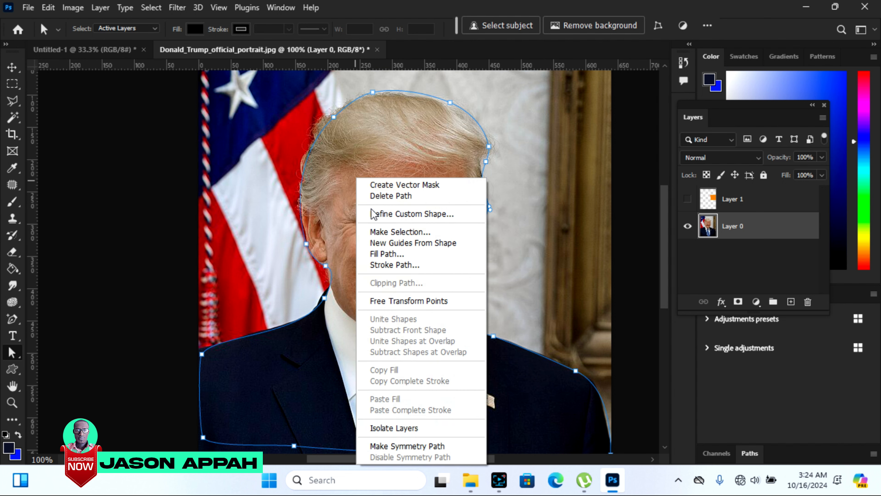
left_click(389, 232)
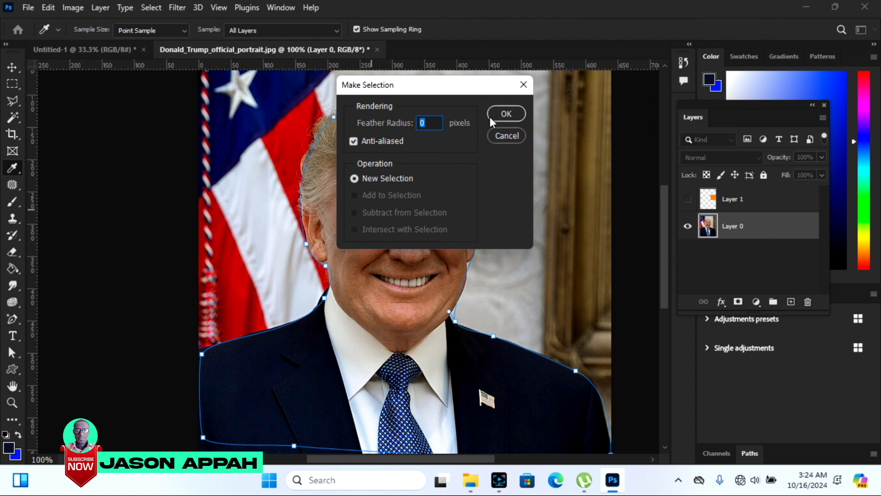
left_click(505, 113)
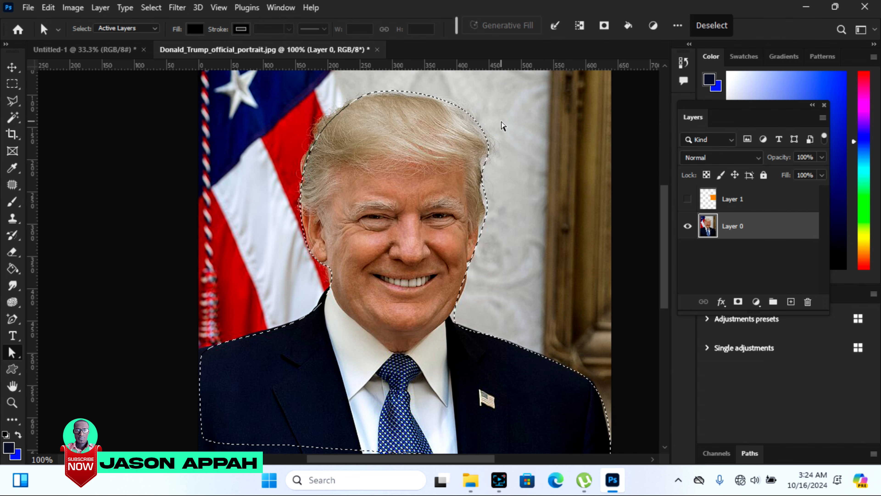
Clear the path-based selection and outline the face from forehead to mouth with a roughly rectangular Polygonal Lasso selection
key("l")
key("ctrl+d")
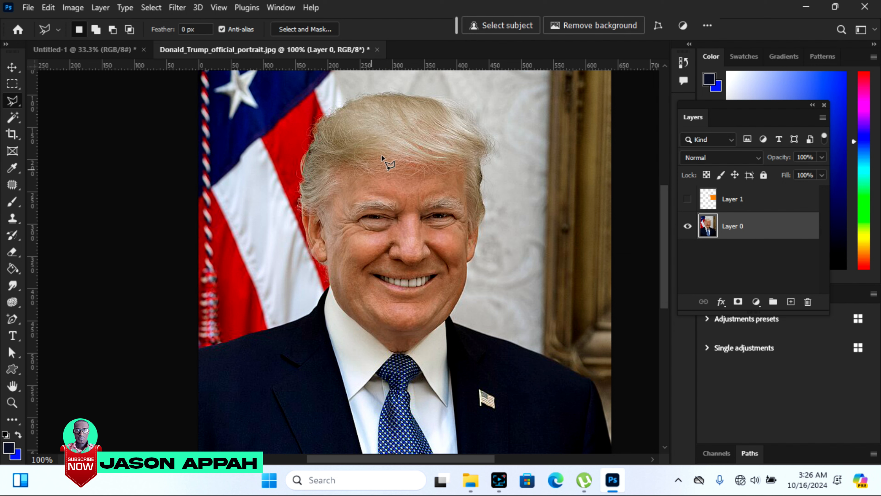
left_click(363, 189)
left_click(475, 184)
left_click(475, 287)
left_click(346, 295)
left_click(348, 193)
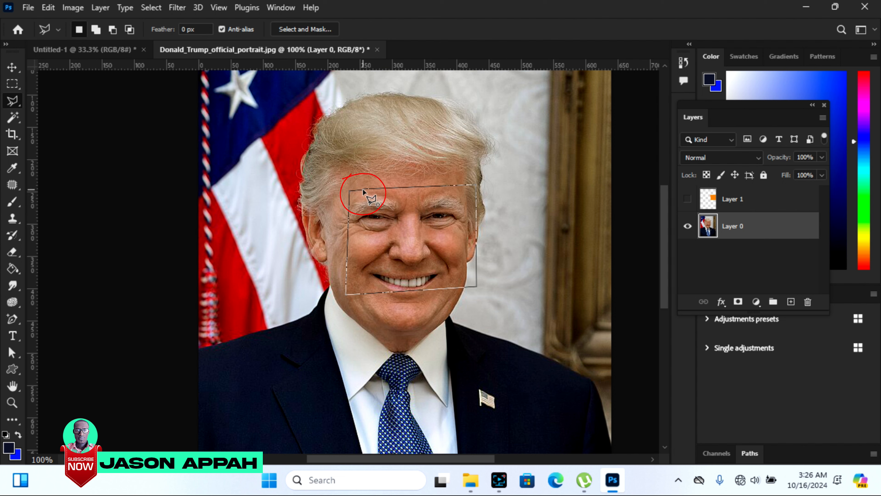
left_click(363, 191)
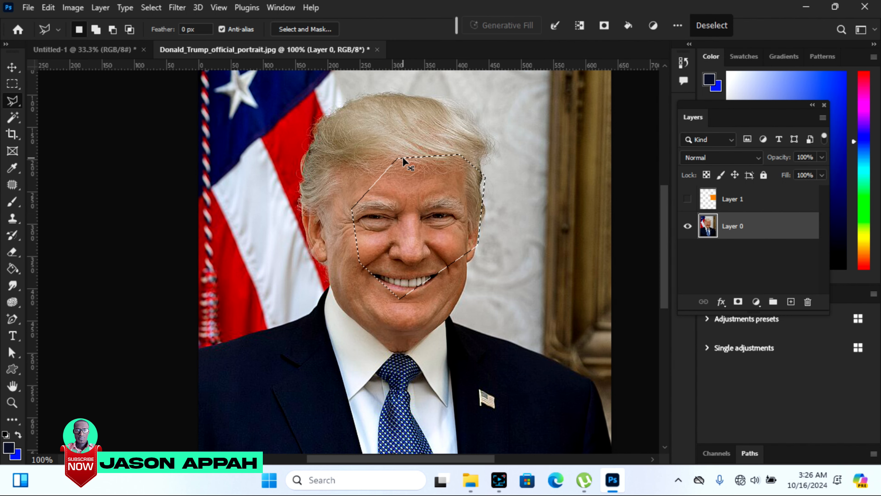
Start a Polygonal Lasso outline on the face with five points and remove the last four points one by one
left_click(398, 154)
left_click(351, 219)
left_click(369, 302)
left_click(447, 293)
left_click(439, 205)
key("BackSpace")
key("BackSpace")
key("BackSpace")
key("BackSpace")
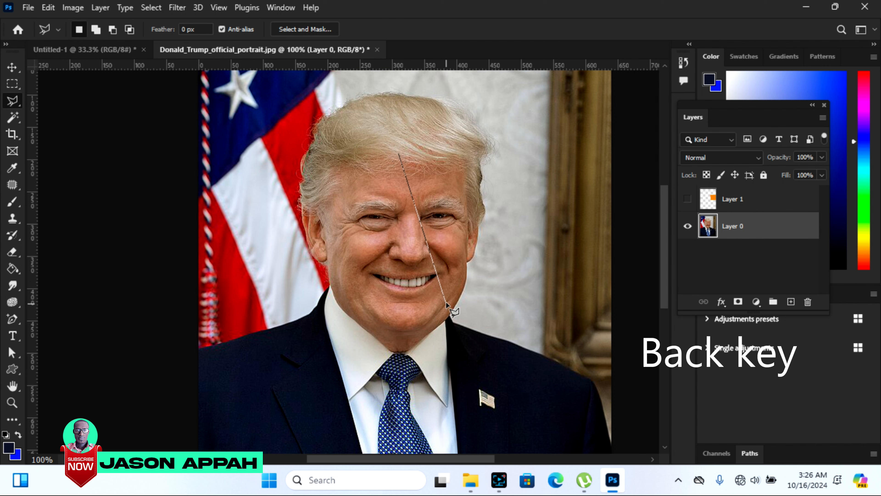
Extend the Polygonal Lasso outline around the face with six more points and remove those points one by one
left_click(309, 197)
left_click(323, 275)
left_click(384, 322)
left_click(465, 274)
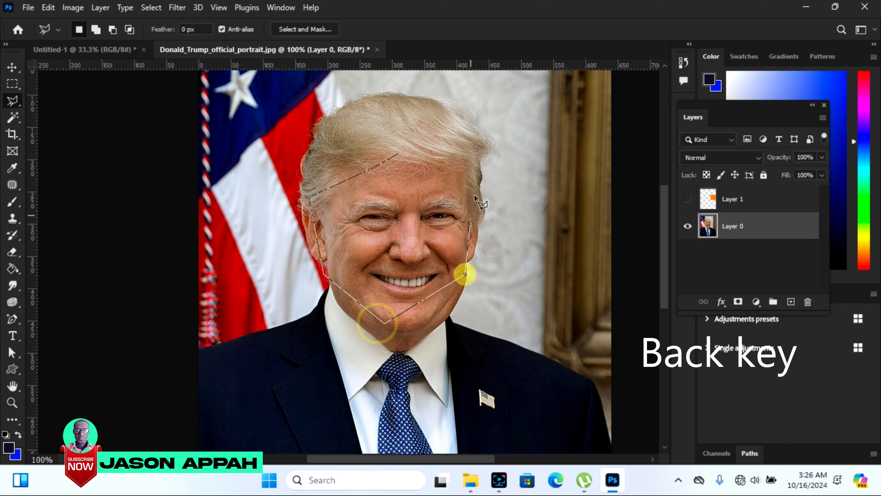
left_click(476, 194)
left_click(461, 168)
key("BackSpace")
key("BackSpace")
key("BackSpace")
key("BackSpace")
key("BackSpace")
key("BackSpace")
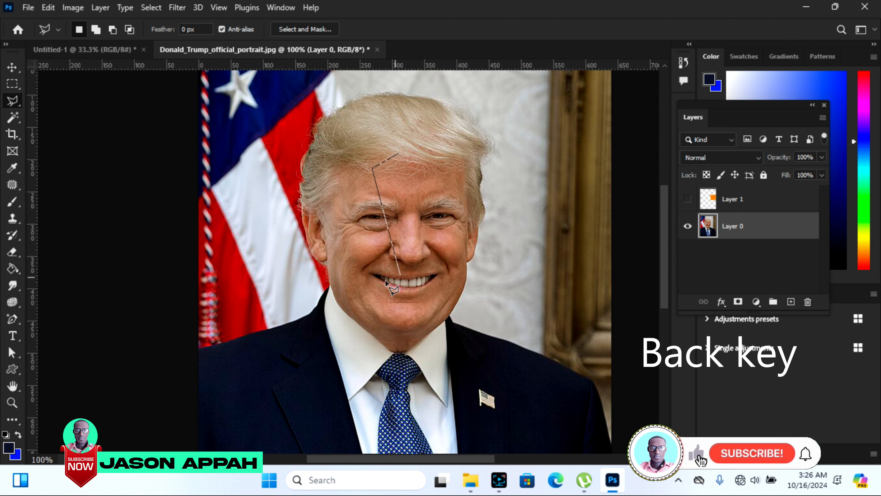
Outline the face from the forehead around the mouth and chin, and close the lasso at its starting point to make a selection
left_click(350, 301)
left_click(396, 317)
left_click(461, 273)
left_click(412, 169)
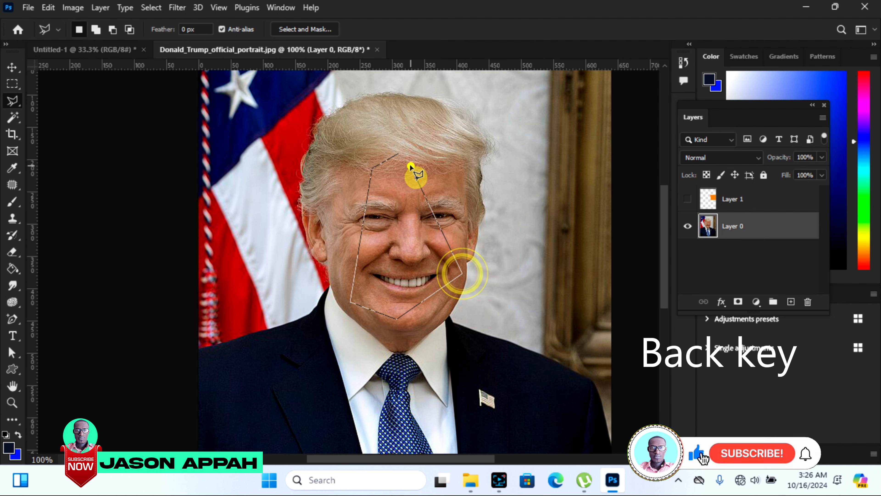
left_click(398, 155)
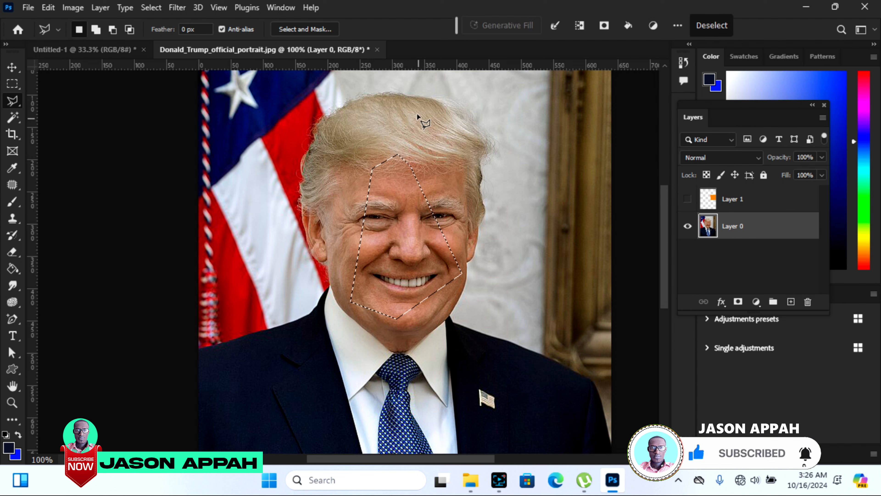
Trace a new Polygonal Lasso outline from the top of the hair down the flag side of the head, around the ear and jaw to the chin
left_click(410, 94)
left_click(364, 98)
left_click(326, 118)
left_click(321, 127)
left_click(305, 174)
left_click(306, 196)
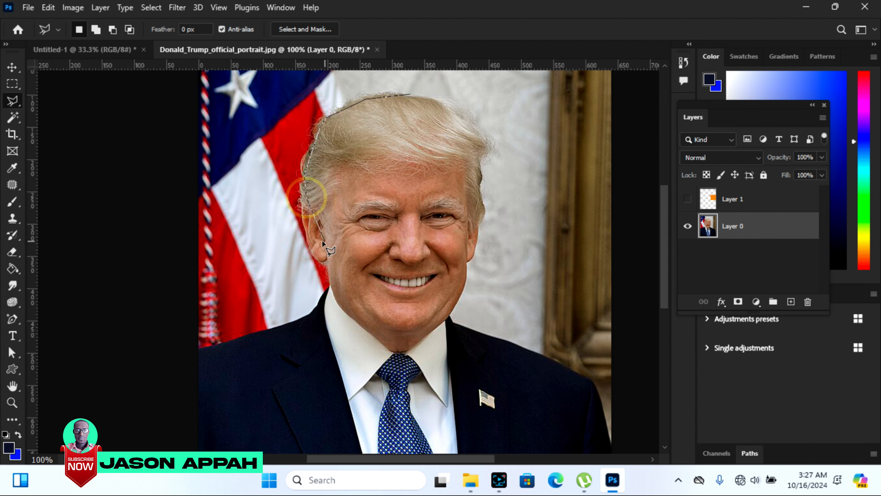
left_click(304, 254)
left_click(327, 272)
left_click(345, 309)
left_click(382, 343)
left_click(413, 347)
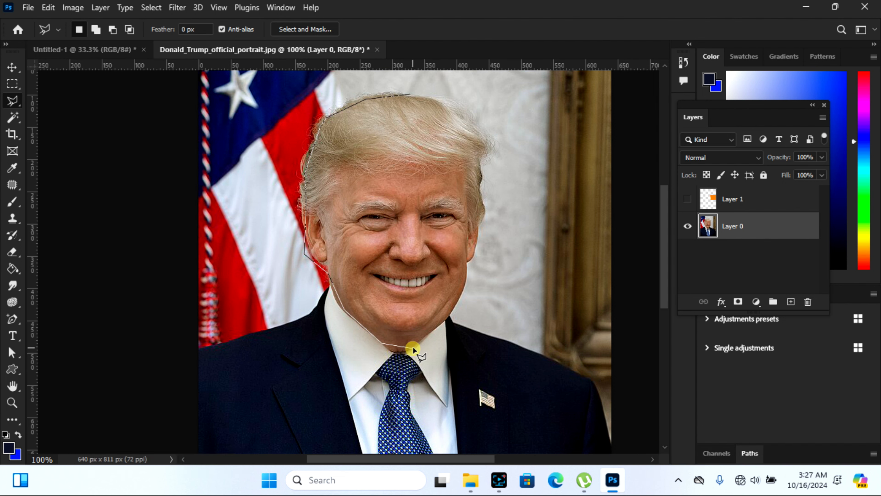